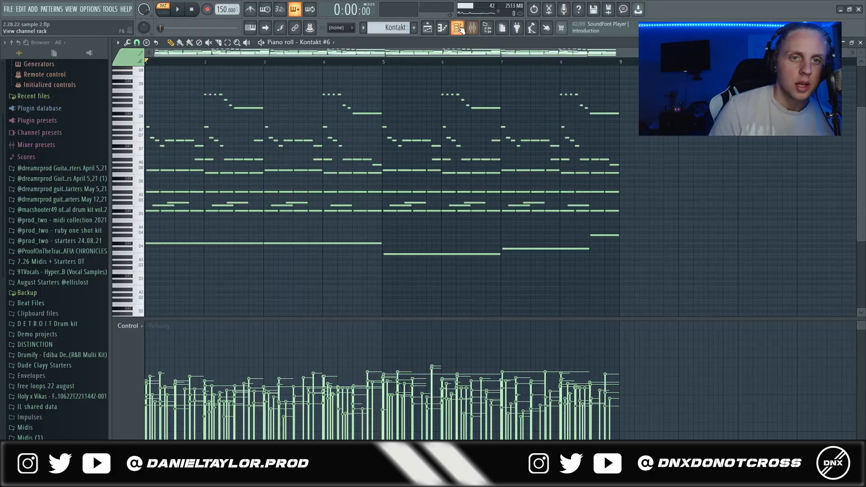
# Inspect the NOIRE Pure instrument loaded in Kontakt #6 and return to its piano roll
pyautogui.press('F6')
pyautogui.click(187, 336)
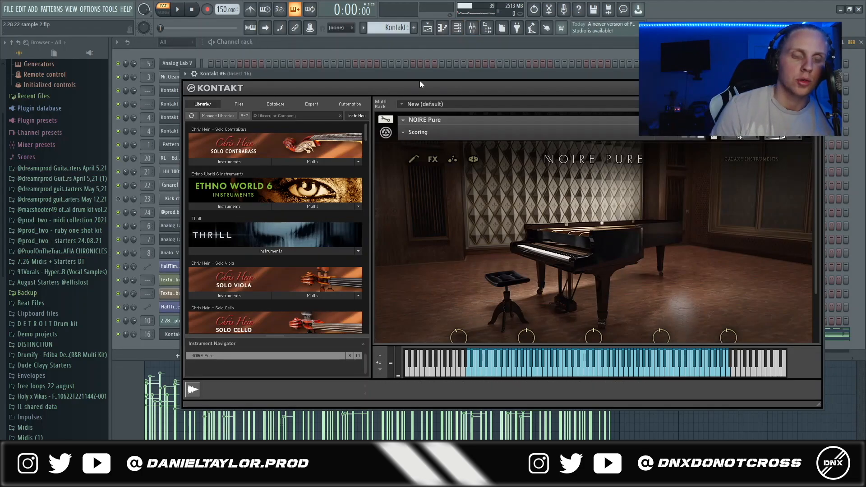
pyautogui.press('Escape')
pyautogui.press('F7')
pyautogui.scroll(-2, 200, 280)
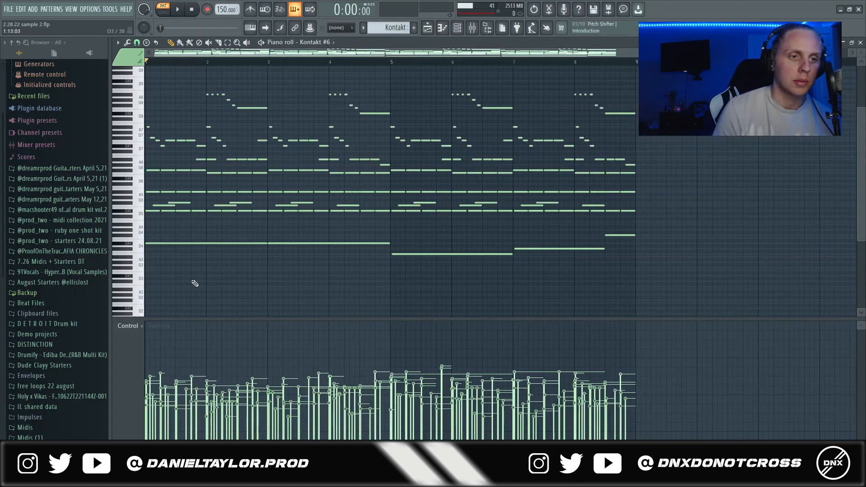
# Select every note in the Kontakt #6 piano roll and play the full pattern
pyautogui.moveTo(653, 76); pyautogui.dragTo(213, 309)
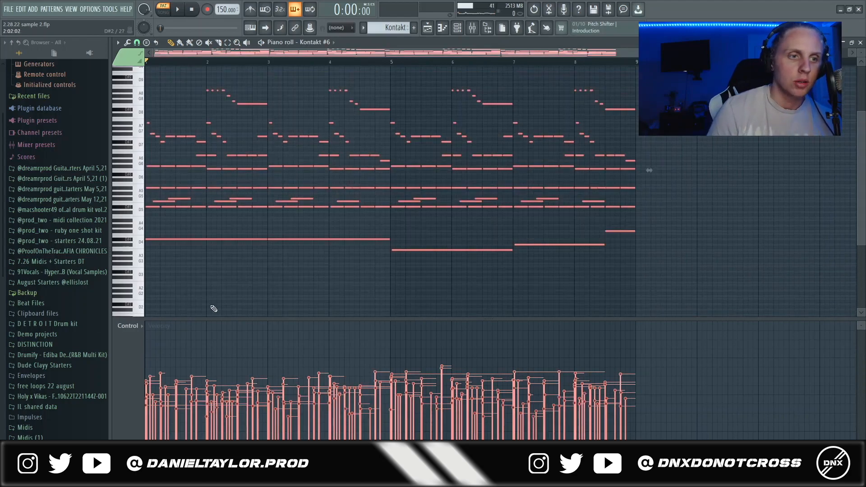
pyautogui.scroll(4, 217, 257)
pyautogui.hscroll(-3, 333, 230)
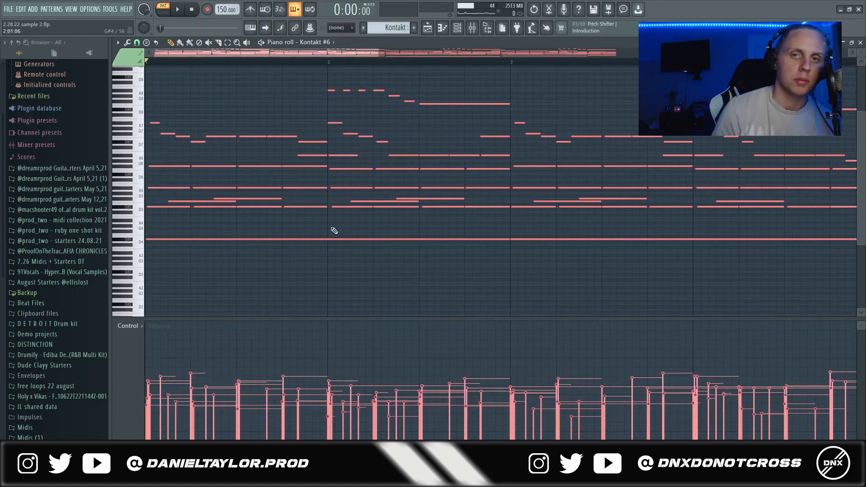
pyautogui.scroll(-3, 246, 289)
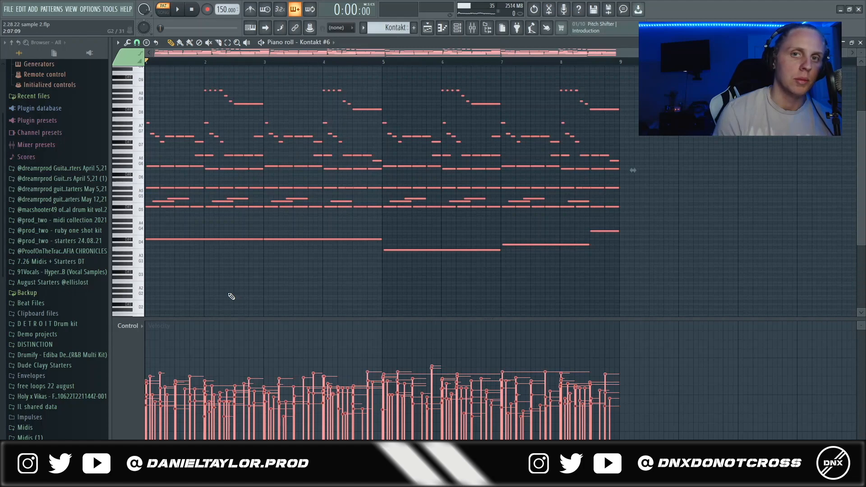
pyautogui.press('space')
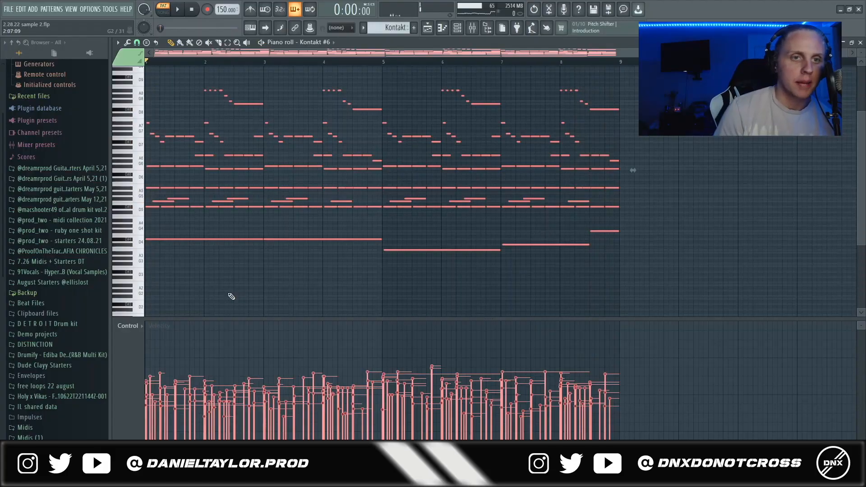
# Select the row of long bass notes beneath the chords across all bars, and clear the selection
pyautogui.moveTo(156, 229); pyautogui.dragTo(681, 279)
pyautogui.moveTo(657, 215); pyautogui.dragTo(208, 287)
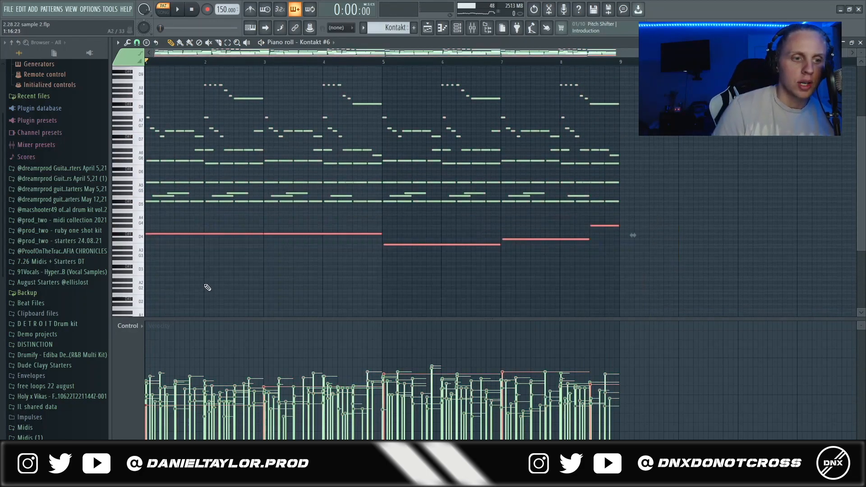
pyautogui.scroll(3, 211, 293)
pyautogui.scroll(-3, 234, 249)
pyautogui.moveTo(171, 197); pyautogui.dragTo(402, 250)
pyautogui.keyDown('ctrl'); pyautogui.click(691, 125); pyautogui.keyUp('ctrl')
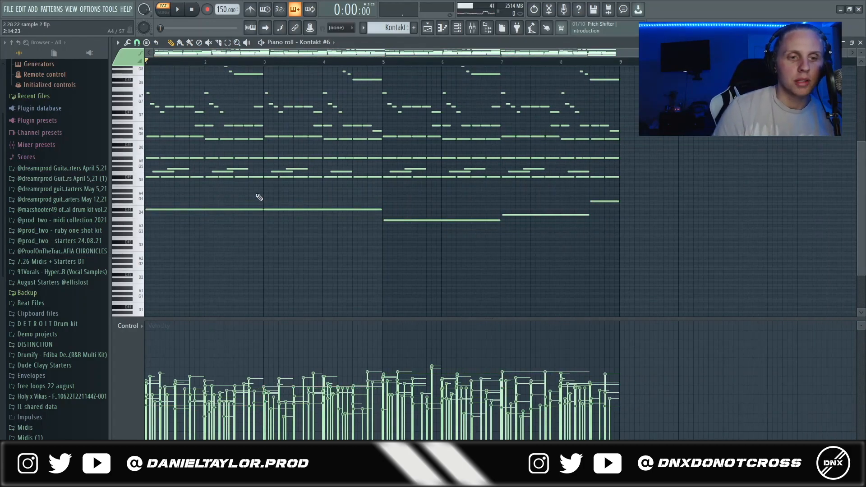
# Examine the bassline's individual notes in turn, from bar 1 through the last note in bar 8
pyautogui.moveTo(218, 199); pyautogui.dragTo(459, 253)
pyautogui.moveTo(426, 201); pyautogui.dragTo(602, 229)
pyautogui.moveTo(351, 199); pyautogui.dragTo(295, 235)
pyautogui.click(390, 219)
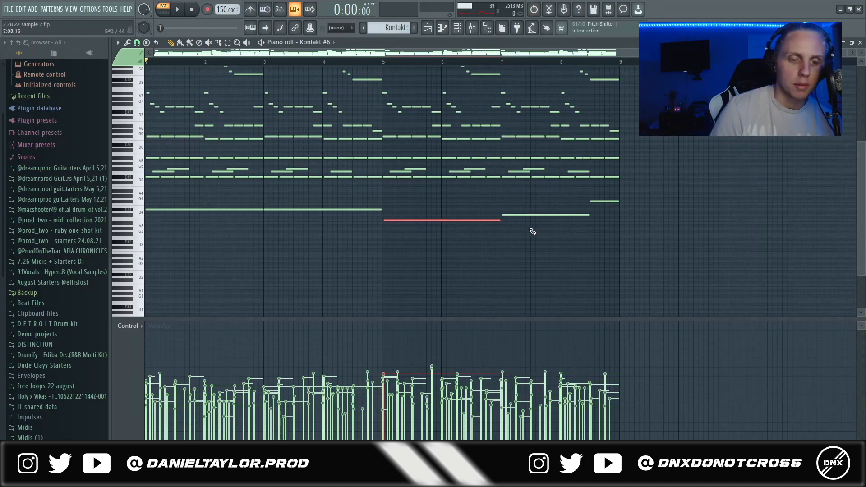
pyautogui.keyDown('ctrl'); pyautogui.click(597, 197); pyautogui.keyUp('ctrl')
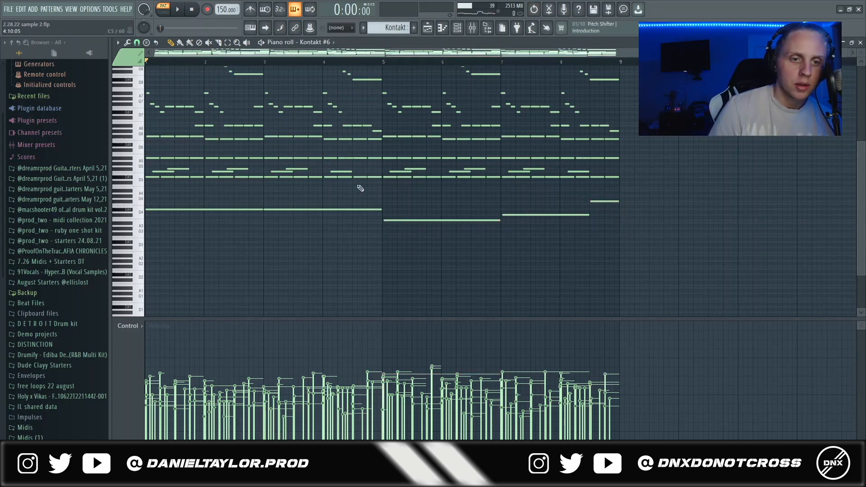
pyautogui.click(408, 220)
pyautogui.click(514, 215)
pyautogui.press('Down')
pyautogui.press('Down')
pyautogui.press('Down')
pyautogui.hotkey('shift', 'Up')
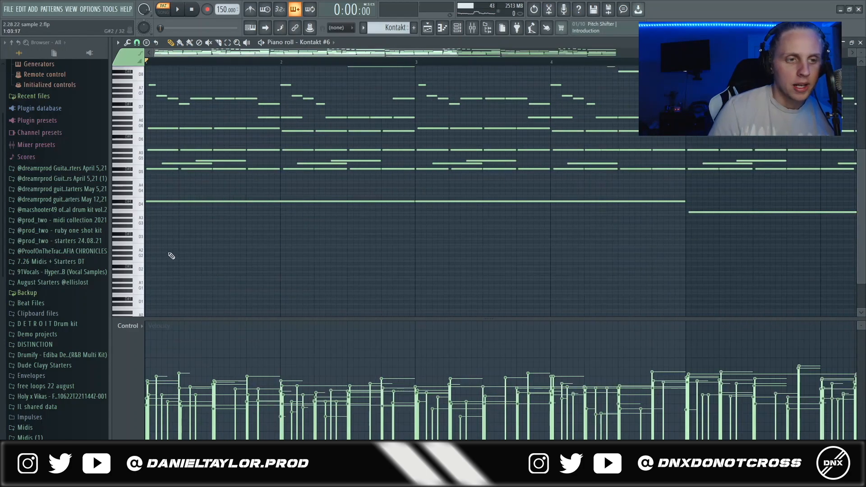
# Select the chord notes of bar 1 above the bass note, and clear the selection
pyautogui.scroll(-5, 171, 255)
pyautogui.moveTo(635, 120); pyautogui.dragTo(122, 180)
pyautogui.scroll(4, 160, 290)
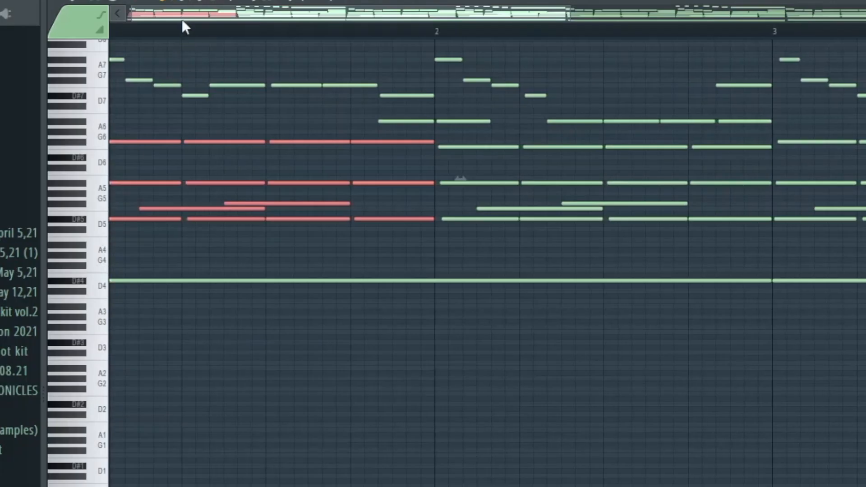
pyautogui.moveTo(184, 54); pyautogui.dragTo(103, 59)
# Try lowering the first upper chord note of bar 1 by one octave
pyautogui.click(142, 143)
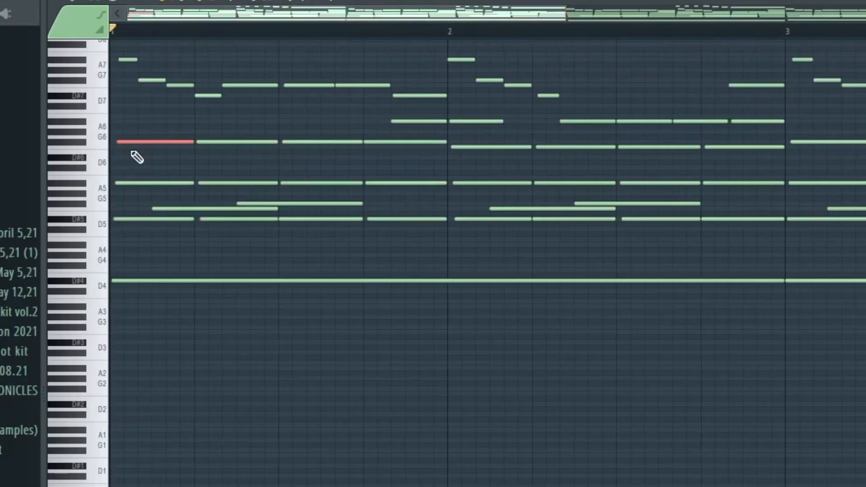
pyautogui.hotkey('ctrl', 'Down')
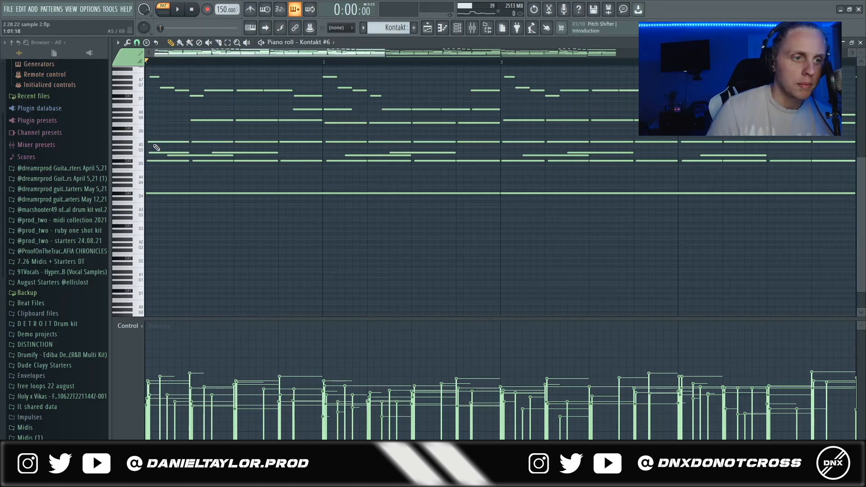
pyautogui.hotkey('ctrl', 'Up')
# Select the chord notes of bar 1 and those of bar 2 to compare the two chords
pyautogui.moveTo(155, 108); pyautogui.dragTo(317, 188)
pyautogui.scroll(-3, 299, 253)
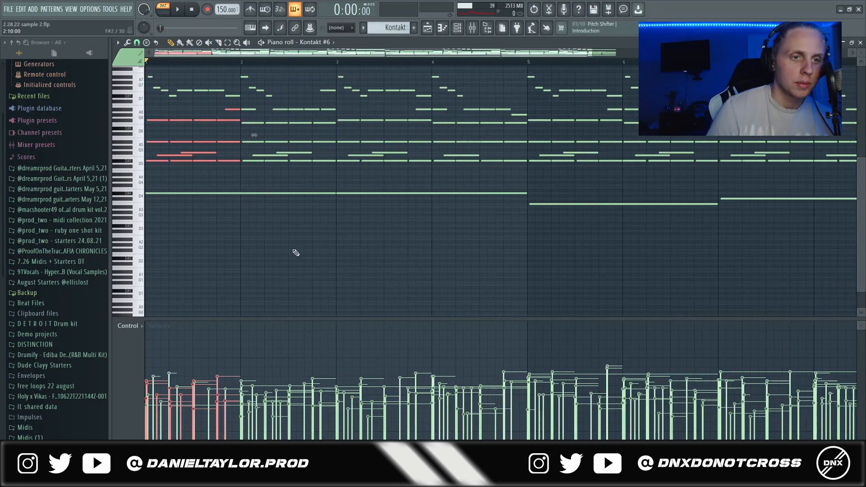
pyautogui.moveTo(248, 117); pyautogui.dragTo(329, 180)
pyautogui.scroll(-3, 232, 170)
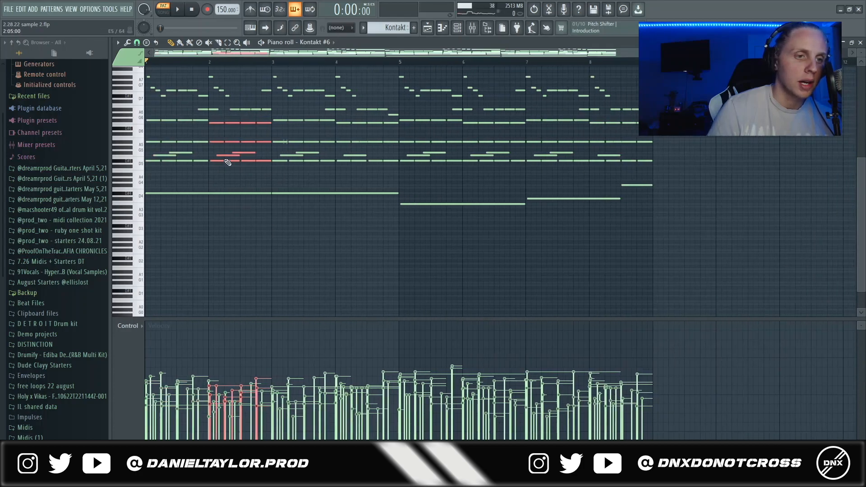
# Examine the chord progression by selecting its note rows across the following bars
pyautogui.scroll(3, 218, 135)
pyautogui.moveTo(157, 111); pyautogui.dragTo(353, 132)
pyautogui.scroll(-2, 334, 121)
pyautogui.moveTo(166, 146); pyautogui.dragTo(633, 258)
# Select the main melody notes directly above the chords across all bars
pyautogui.scroll(-2, 210, 154)
pyautogui.scroll(-1, 216, 244)
pyautogui.scroll(3, 400, 246)
pyautogui.moveTo(148, 117); pyautogui.dragTo(637, 171)
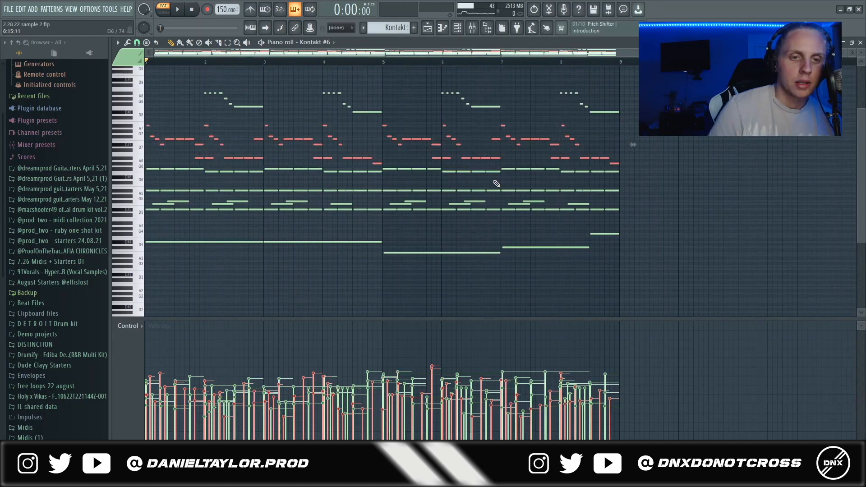
pyautogui.scroll(2, 259, 309)
pyautogui.hscroll(-2, 259, 309)
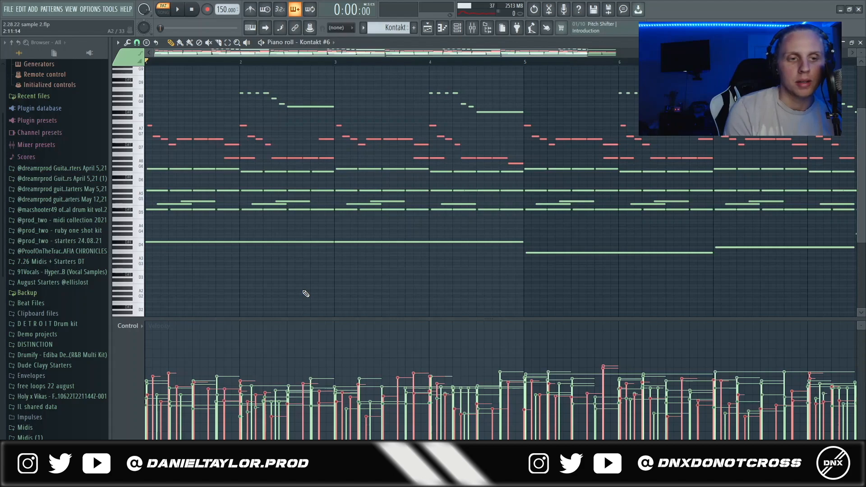
pyautogui.scroll(-2, 303, 293)
pyautogui.moveTo(147, 118); pyautogui.dragTo(624, 167)
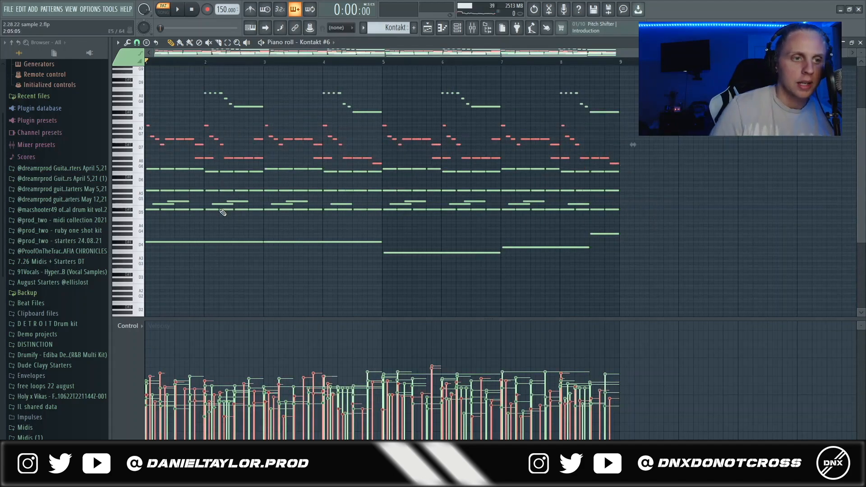
# Select the highest counter-melody notes above the main melody across the whole pattern
pyautogui.scroll(2, 226, 329)
pyautogui.moveTo(178, 82); pyautogui.dragTo(721, 123)
pyautogui.scroll(-2, 239, 265)
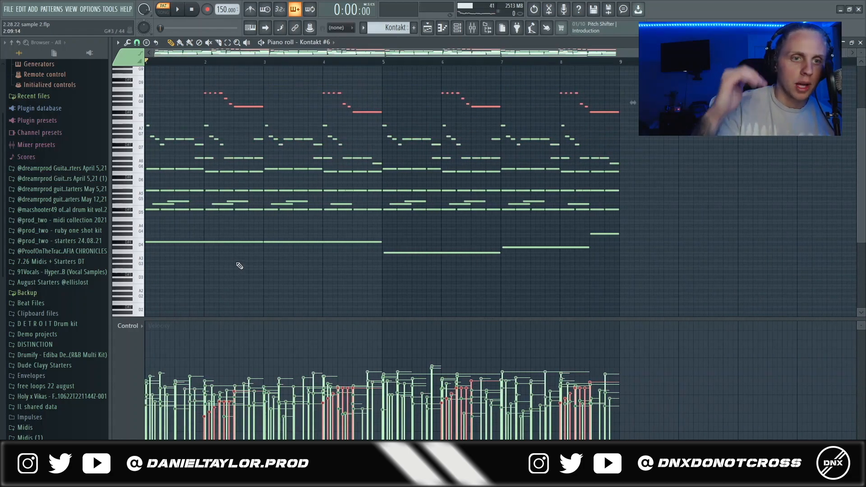
# Review the Portal, soothe2 and Fruity parametric EQ 2 effects on mixer Insert 16
pyautogui.press('F9')
pyautogui.click(802, 114)
pyautogui.moveTo(413, 133); pyautogui.dragTo(444, 101)
pyautogui.click(811, 132)
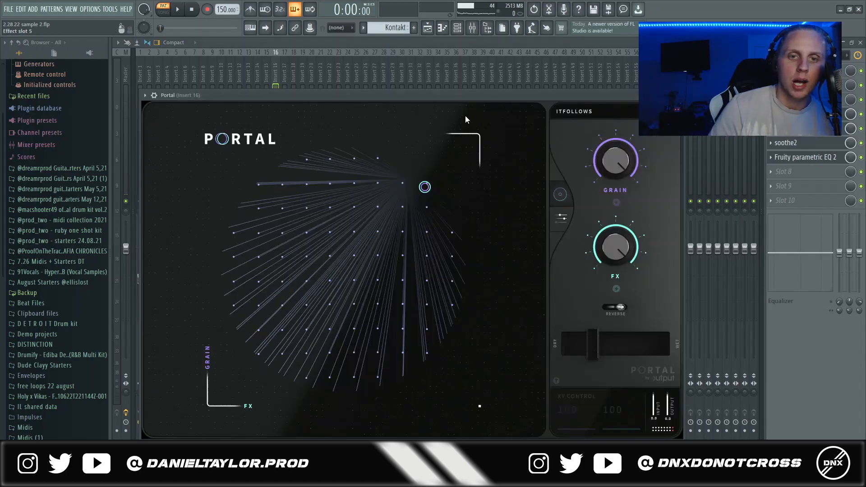
pyautogui.click(802, 145)
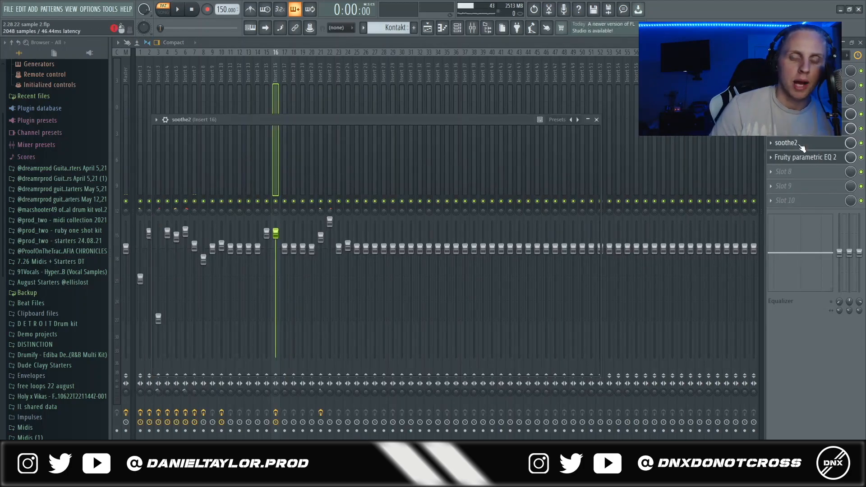
pyautogui.moveTo(477, 119)
pyautogui.mouseDown()
pyautogui.moveTo(536, 101)
pyautogui.moveTo(529, 101)
pyautogui.mouseUp()
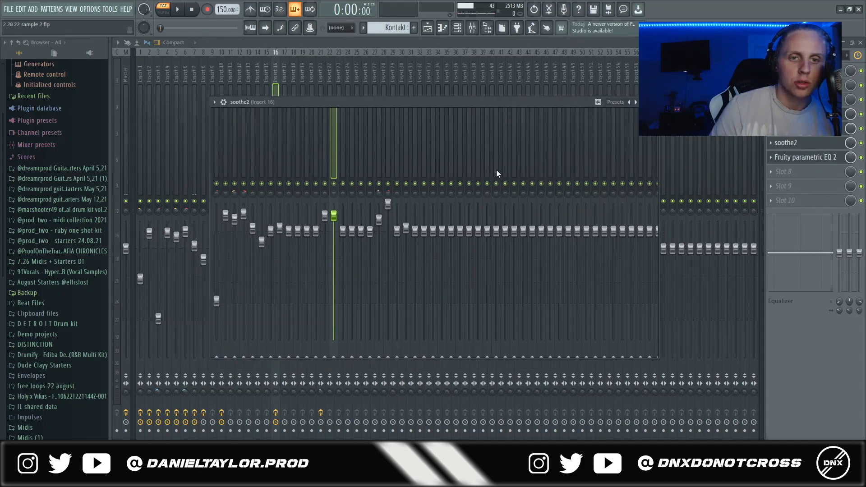
pyautogui.click(797, 157)
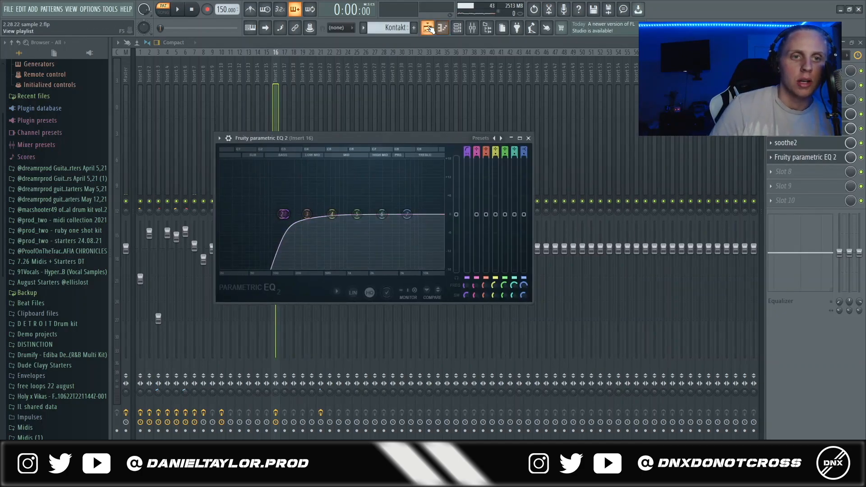
# Inspect the audio settings of a reversed Kontakt #4 clip on Track 2 of the playlist, and close them
pyautogui.click(427, 28)
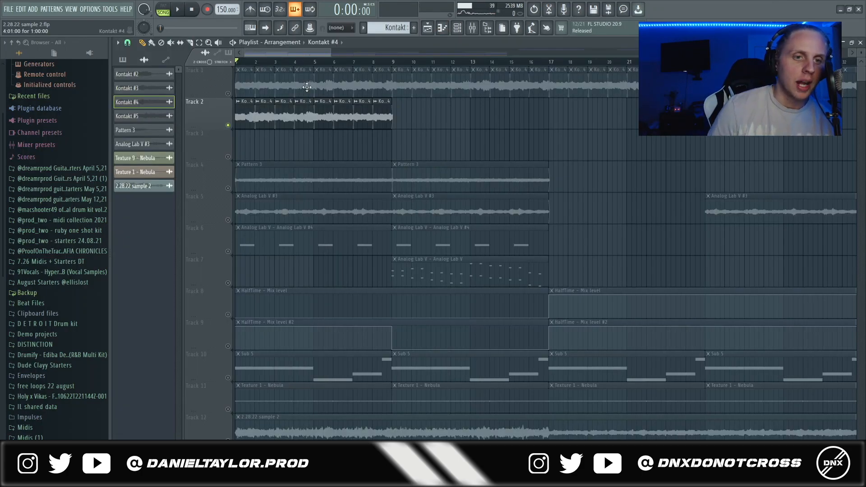
pyautogui.scroll(3, 313, 118)
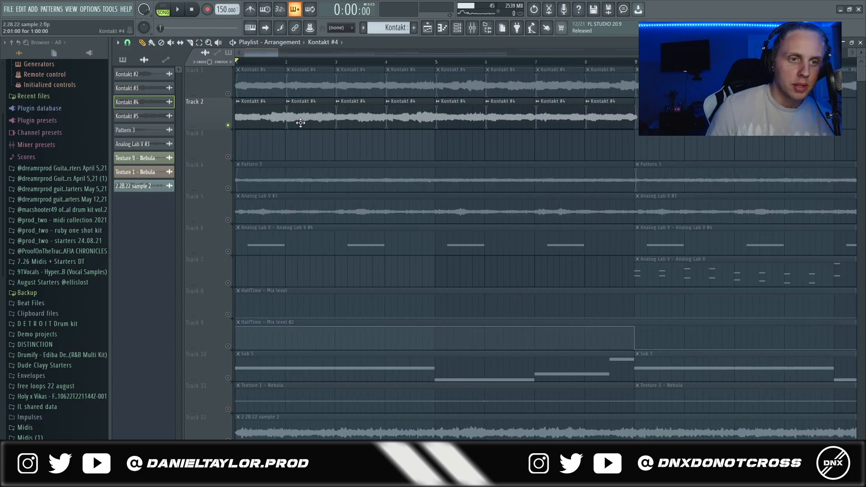
pyautogui.doubleClick(300, 123)
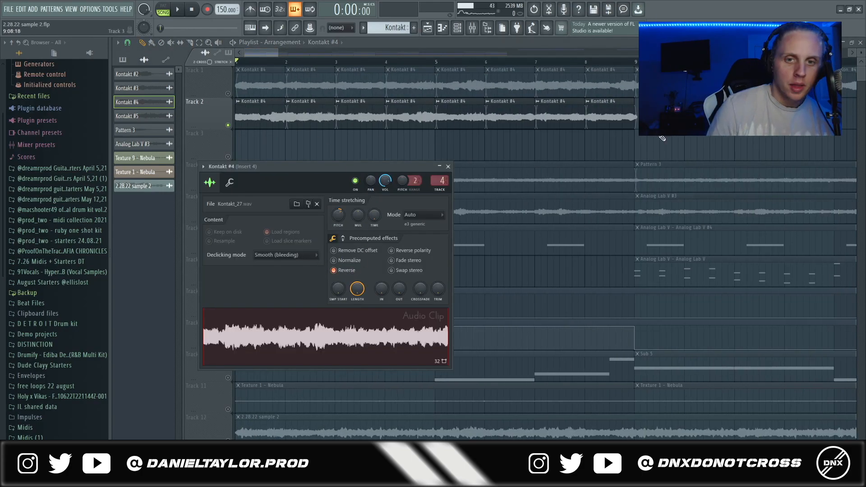
pyautogui.scroll(-1, 667, 118)
pyautogui.press('Escape')
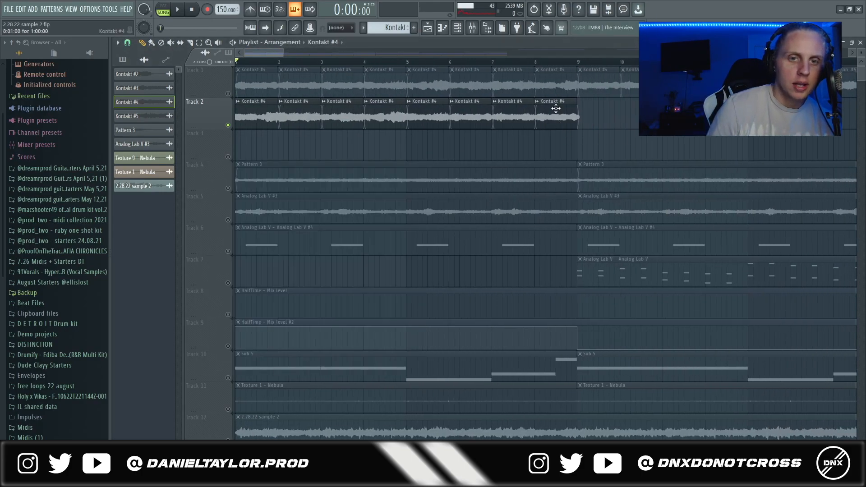
# Move the last three Kontakt #4 clips from Track 2 to the start of Track 3 in reverse order
pyautogui.moveTo(555, 108); pyautogui.dragTo(226, 130)
pyautogui.moveTo(510, 112); pyautogui.dragTo(298, 149)
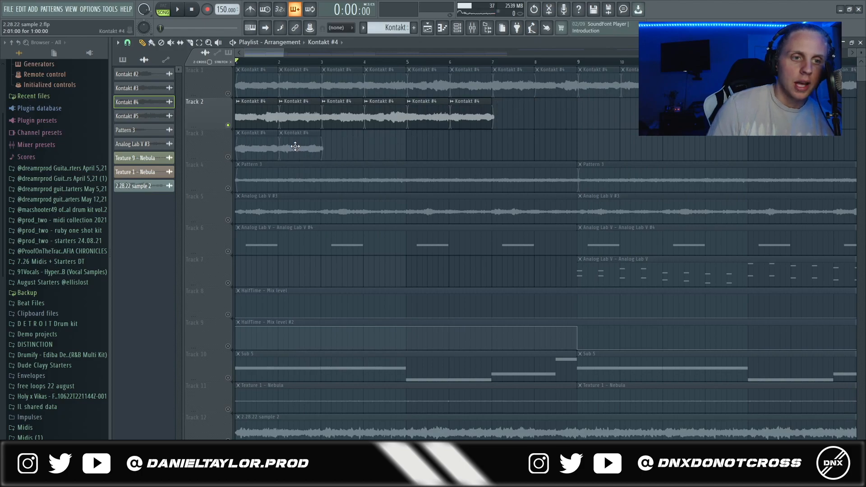
pyautogui.moveTo(467, 115); pyautogui.dragTo(346, 159)
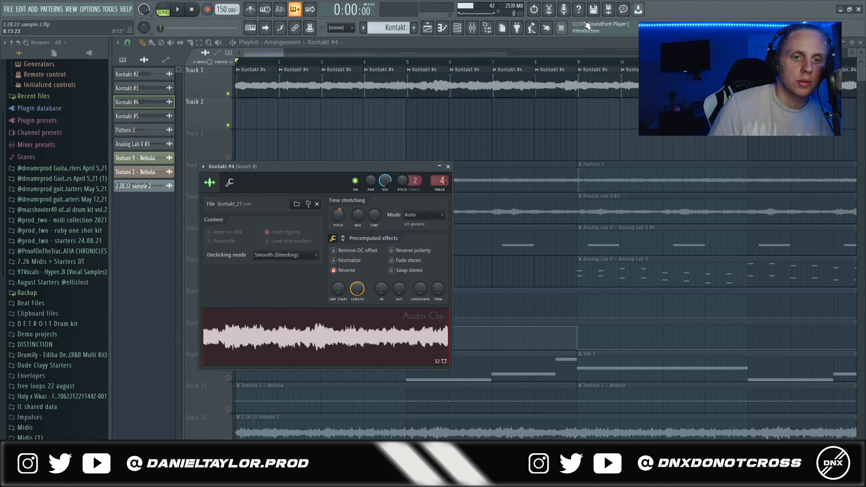
# Enable the HalfTime automation on Tracks 8 and 9, and inspect Fruity parametric EQ 2 on Insert 4
pyautogui.click(440, 181)
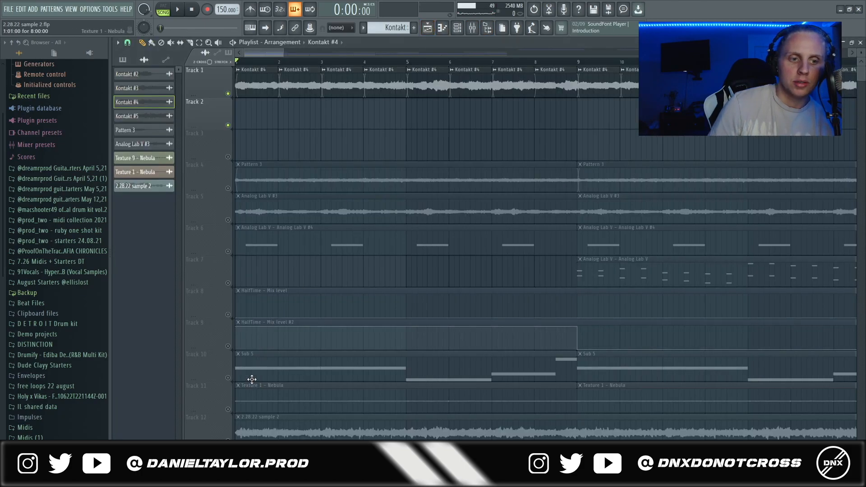
pyautogui.moveTo(227, 346); pyautogui.dragTo(227, 315)
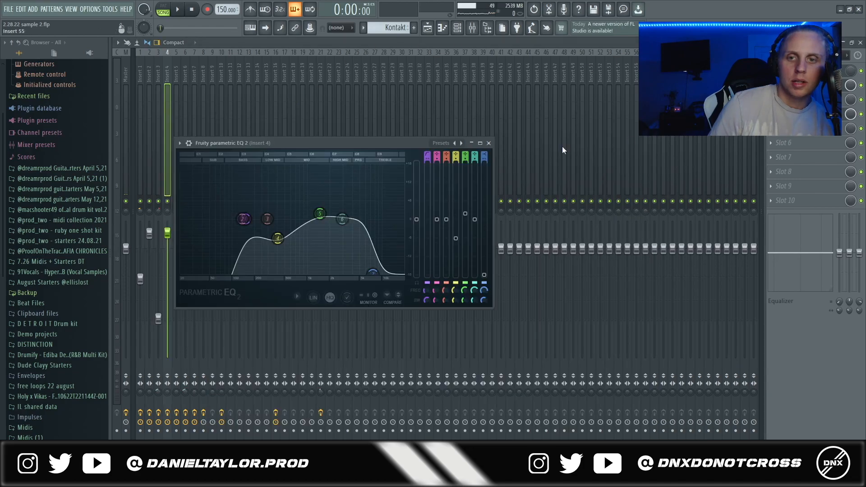
pyautogui.moveTo(259, 235); pyautogui.dragTo(270, 219)
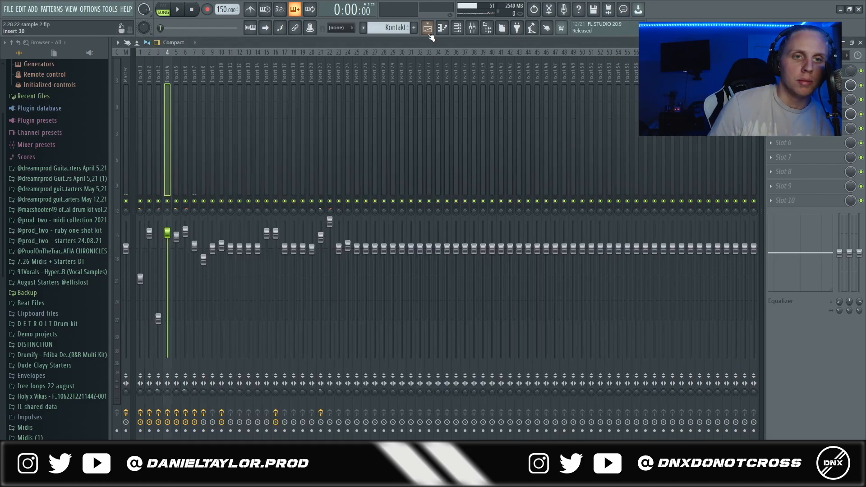
# Play the playlist arrangement with the Track 1 Kontakt #4 clips and the HalfTime automation
pyautogui.click(427, 27)
pyautogui.scroll(-2, 240, 93)
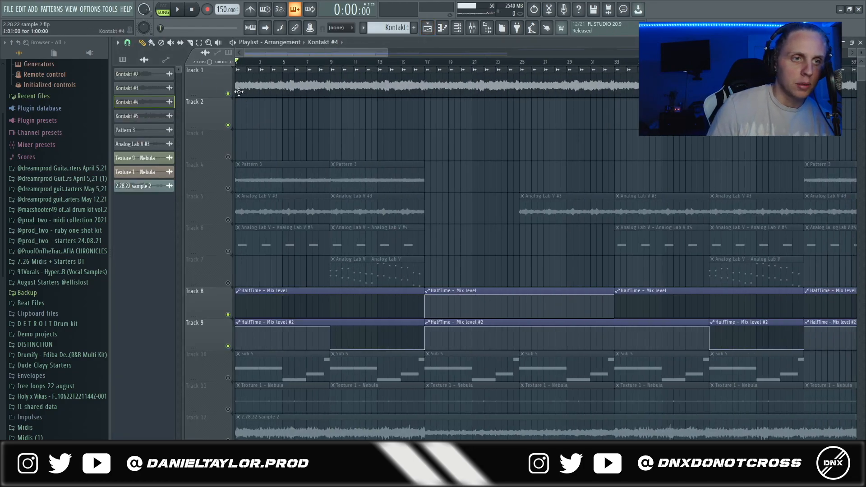
pyautogui.press('space')
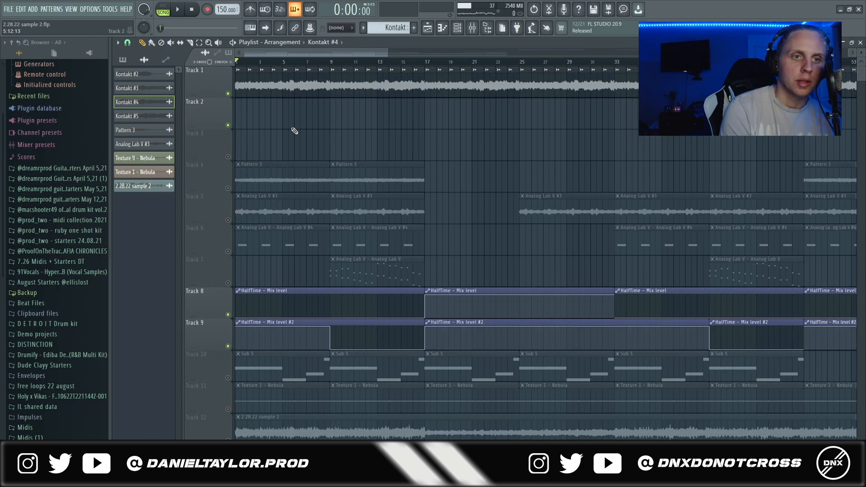
# Select all the notes in the Kontakt #6 piano roll and move them down one semitone
pyautogui.keyDown('ctrl'); pyautogui.scroll(-4, 307, 148); pyautogui.keyUp('ctrl')
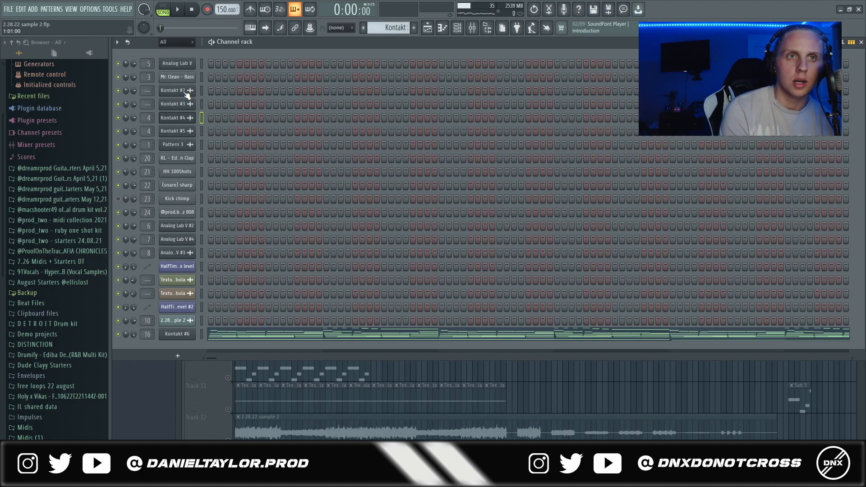
pyautogui.click(241, 330)
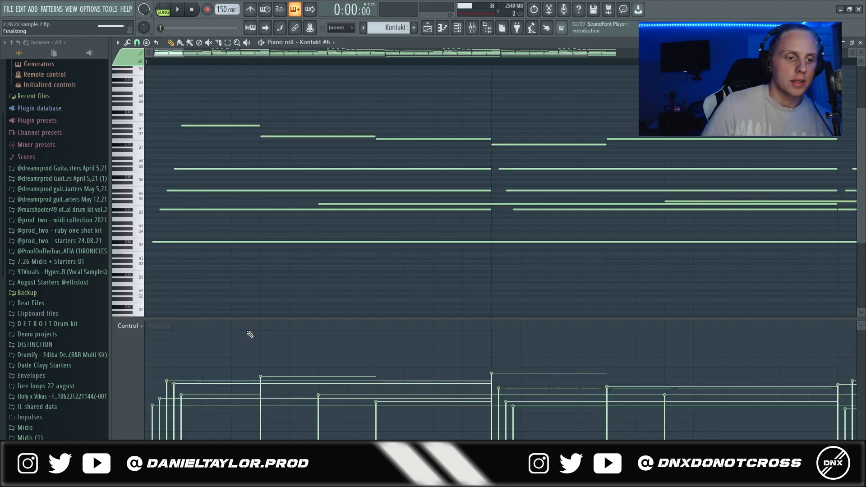
pyautogui.hotkey('ctrl', 'a')
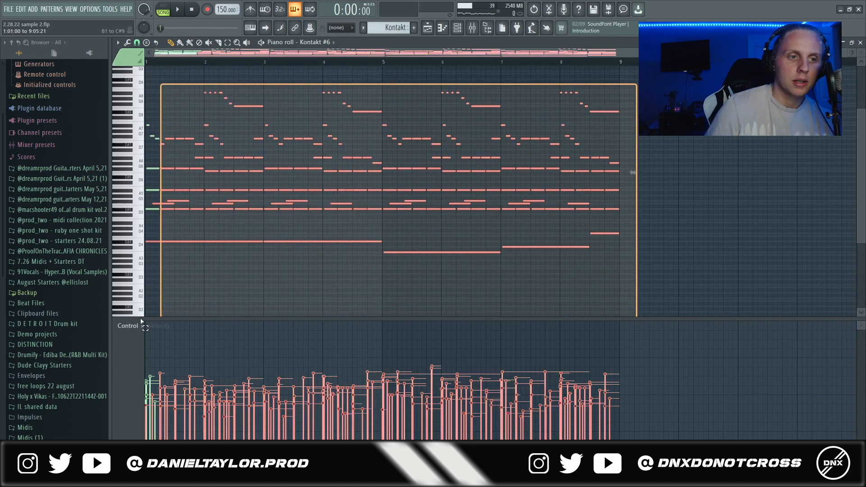
pyautogui.scroll(-1, 263, 273)
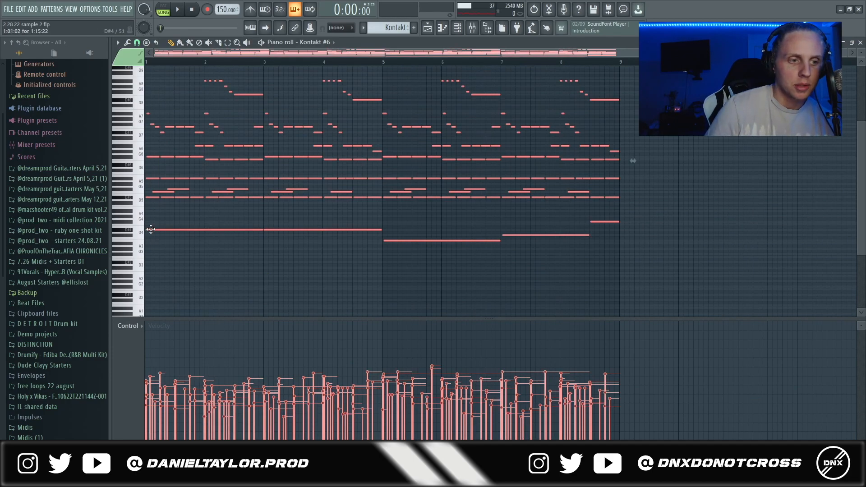
pyautogui.moveTo(150, 230); pyautogui.dragTo(147, 232)
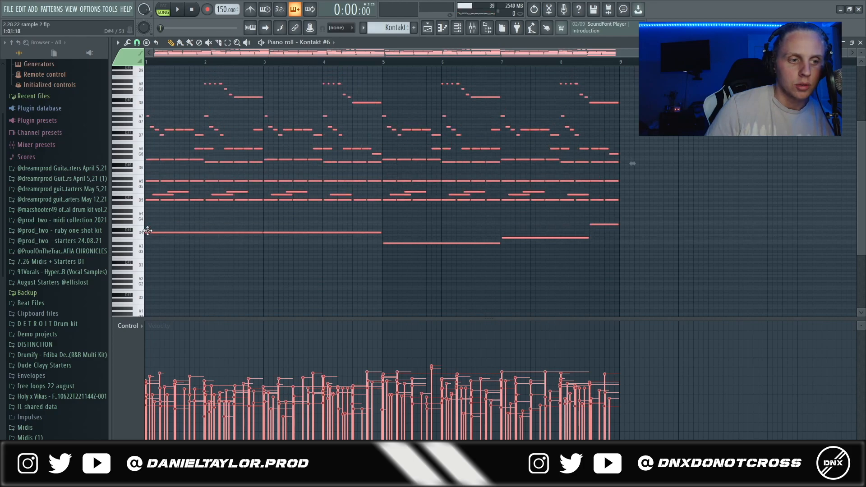
pyautogui.click(195, 246)
# Inspect the Pattern 3 audio clip on Track 4, and play the playlist arrangement while checking Insert 1 in the mixer
pyautogui.click(428, 28)
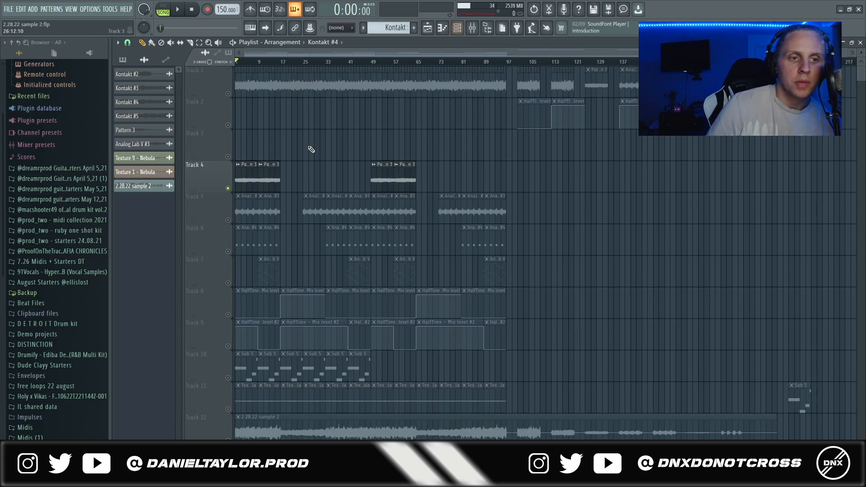
pyautogui.doubleClick(246, 179)
pyautogui.press('Escape')
pyautogui.scroll(5, 299, 262)
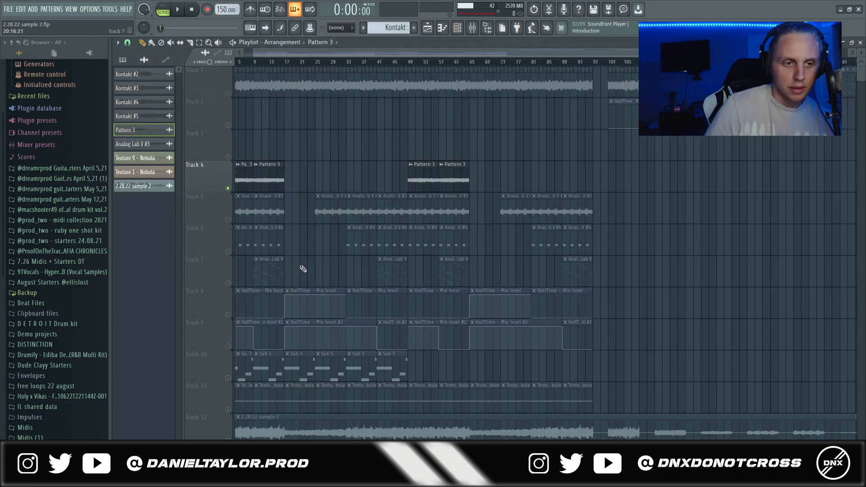
pyautogui.press('space')
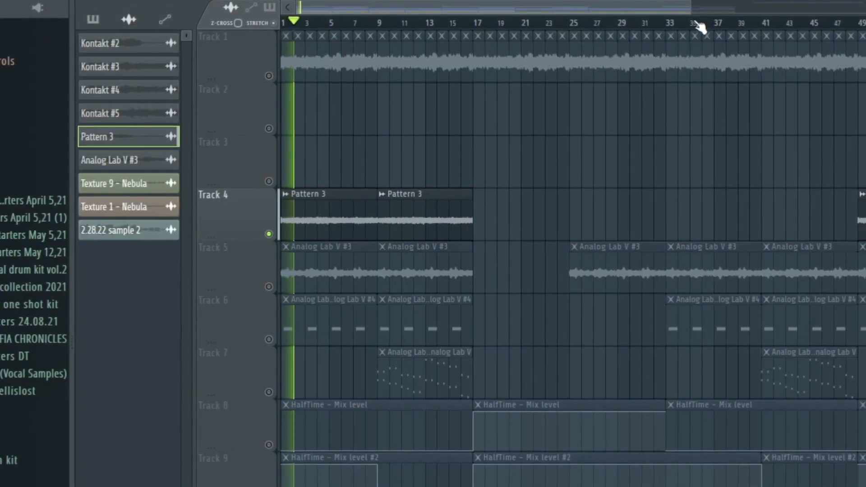
pyautogui.press('F9')
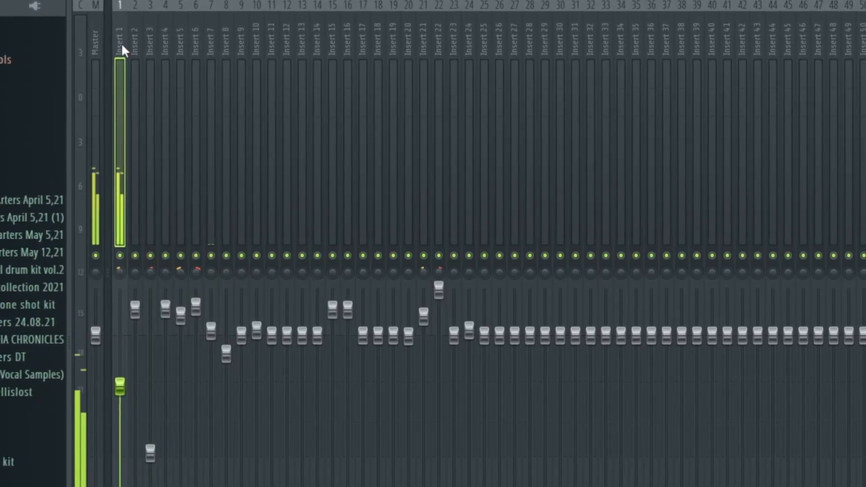
pyautogui.press('F9')
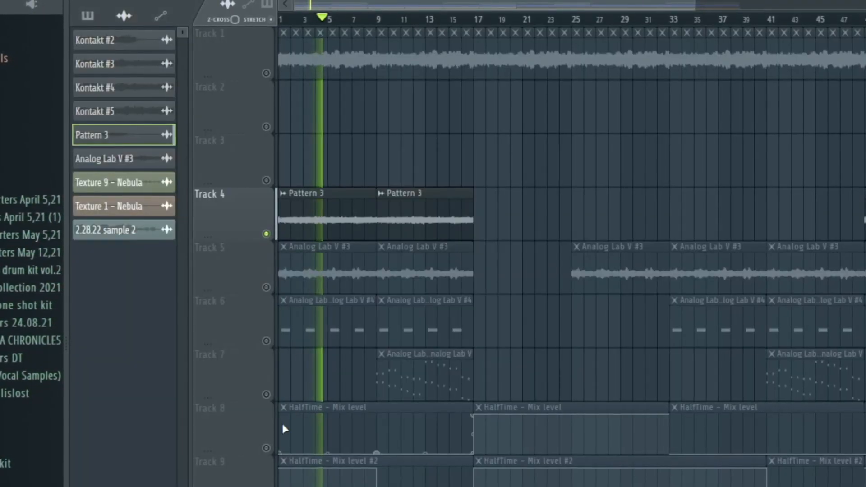
pyautogui.click(269, 469)
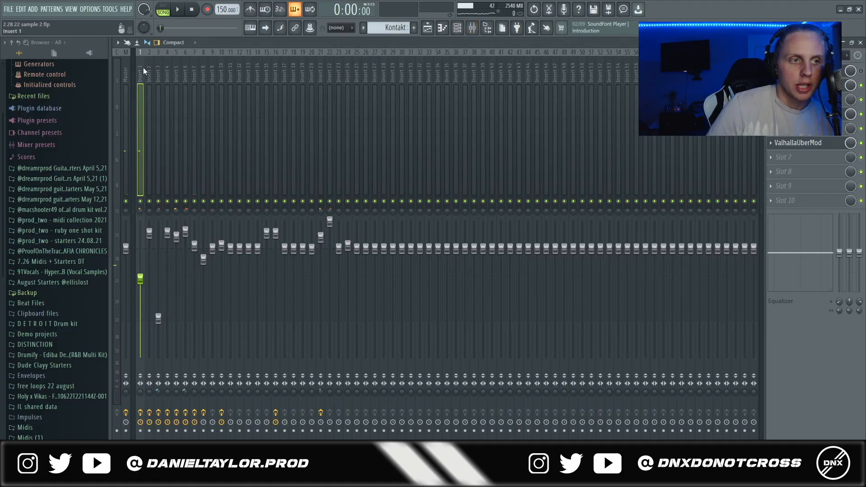
# Inspect Fruity parametric EQ 2, SketchCassette II and ValhallaUberMod on Insert 1, closing them when done
pyautogui.click(798, 71)
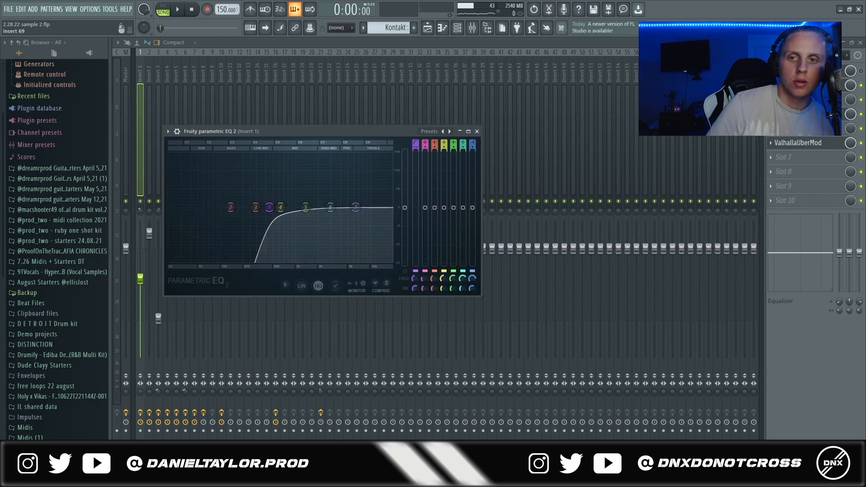
pyautogui.click(477, 131)
pyautogui.click(798, 85)
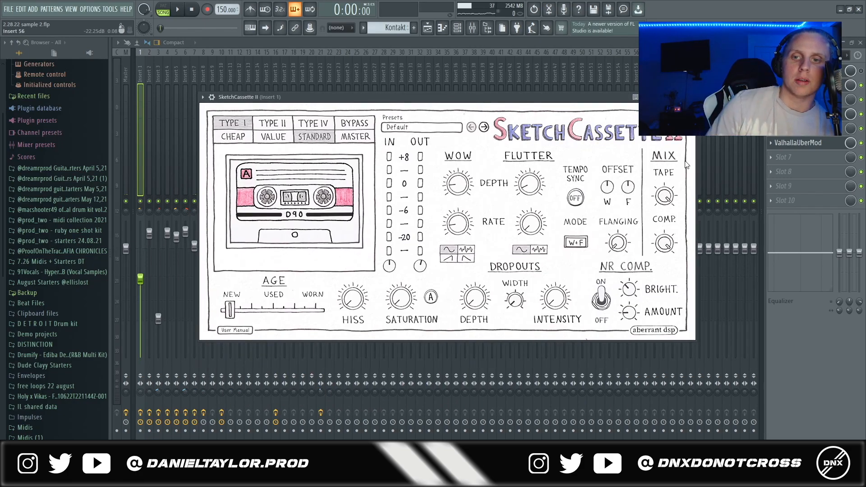
pyautogui.click(825, 144)
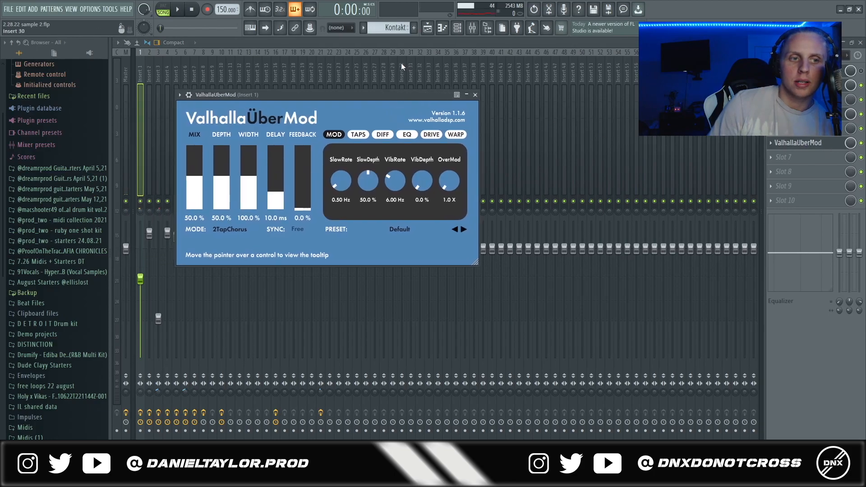
pyautogui.press('Escape')
# Open the Analog Lab V #2 instrument from the channel rack, browse its Nebula_2 bank presets, and close it
pyautogui.press('F5')
pyautogui.press('F6')
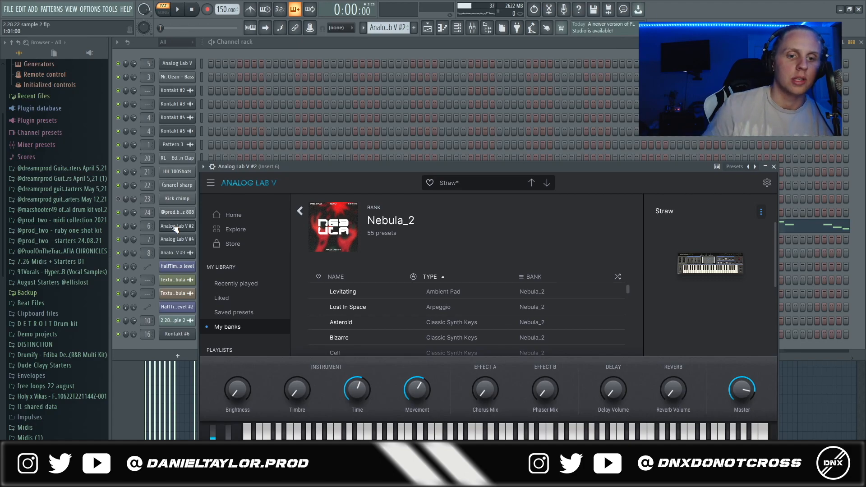
pyautogui.moveTo(627, 288); pyautogui.dragTo(625, 350)
pyautogui.press('Escape')
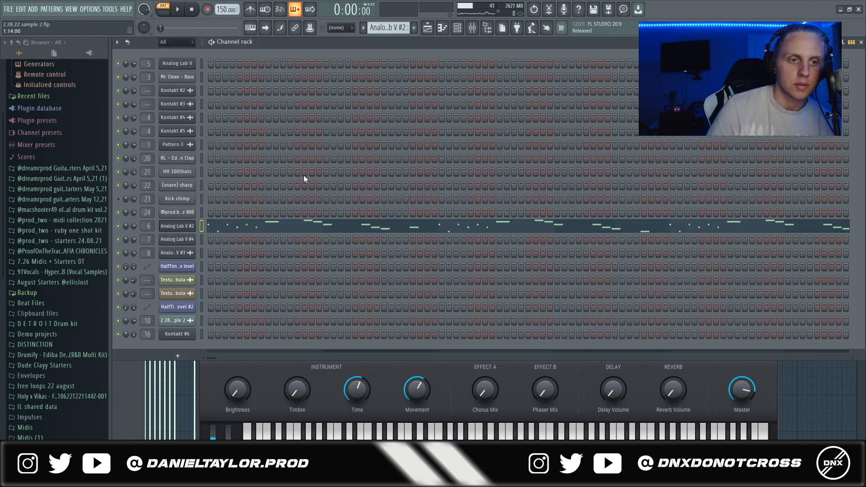
# Examine the Analog Lab V #2 melody in its piano roll, both close up and across the full eight bars
pyautogui.click(261, 227)
pyautogui.scroll(4, 192, 243)
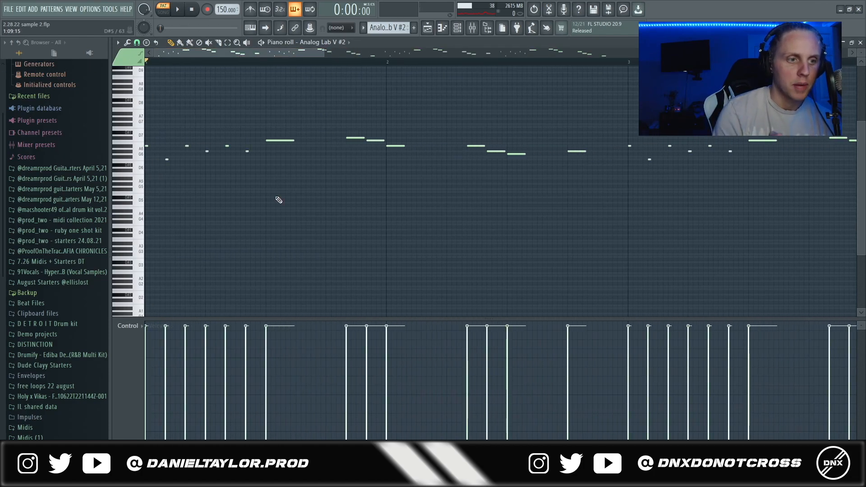
pyautogui.scroll(-2, 183, 184)
pyautogui.scroll(2, 150, 50)
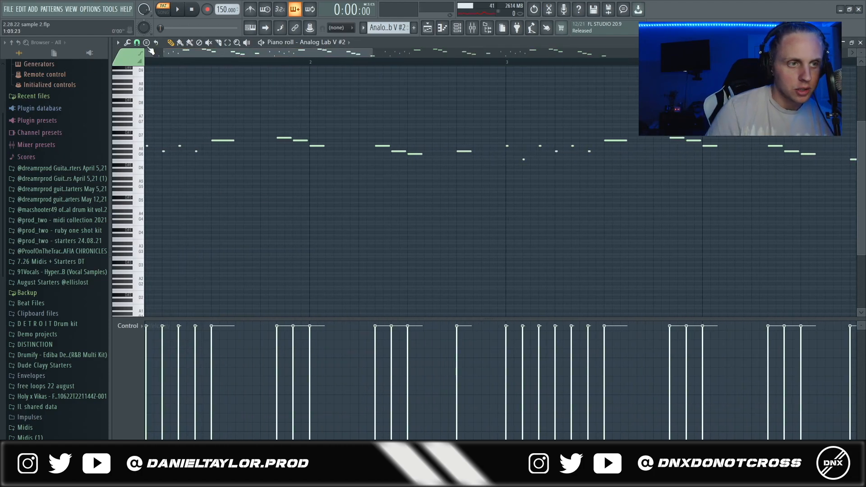
pyautogui.scroll(-4, 235, 228)
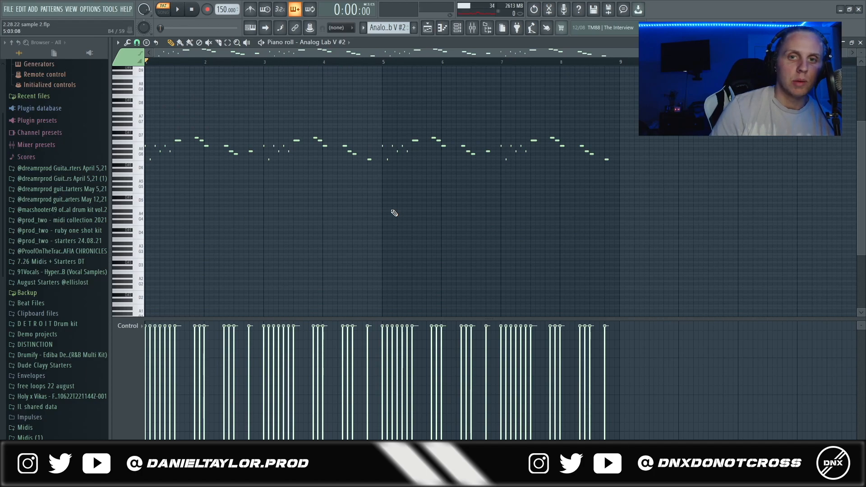
pyautogui.scroll(5, 354, 211)
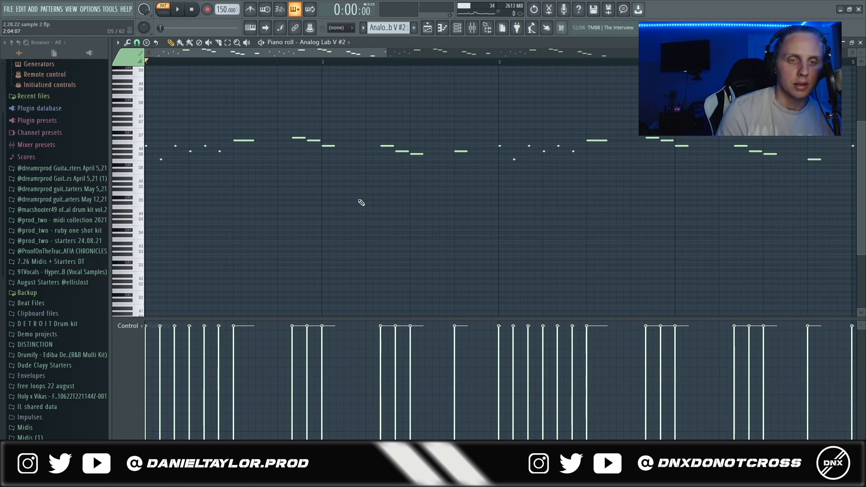
pyautogui.scroll(-5, 396, 221)
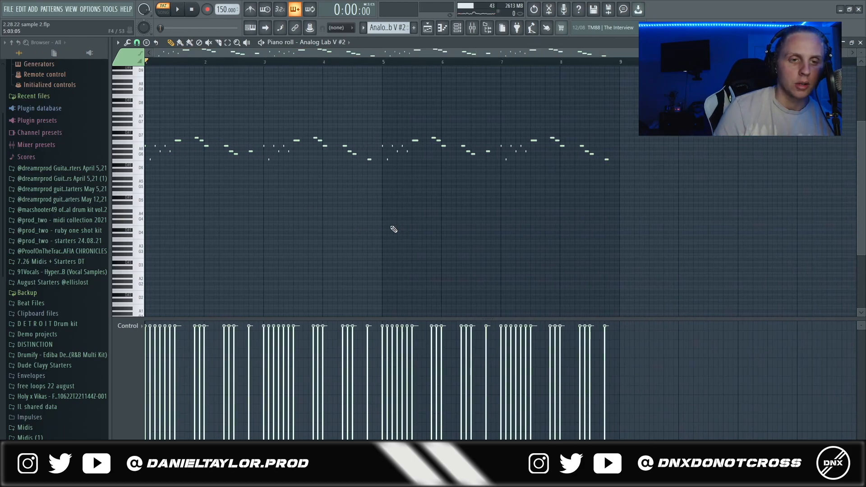
# Play the Analog Lab V #2 melody, and highlight the notes in bars 3 and 4 and the last note before bar 5
pyautogui.press('space')
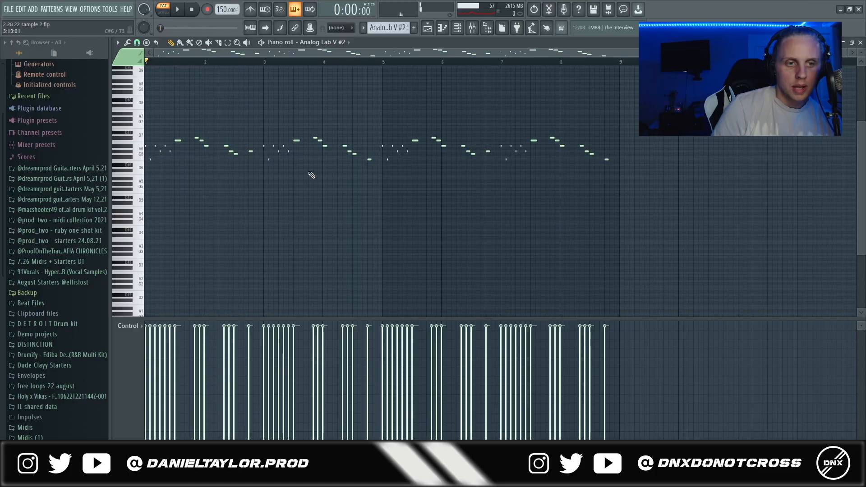
pyautogui.moveTo(257, 90); pyautogui.dragTo(371, 213)
pyautogui.moveTo(361, 140); pyautogui.dragTo(372, 169)
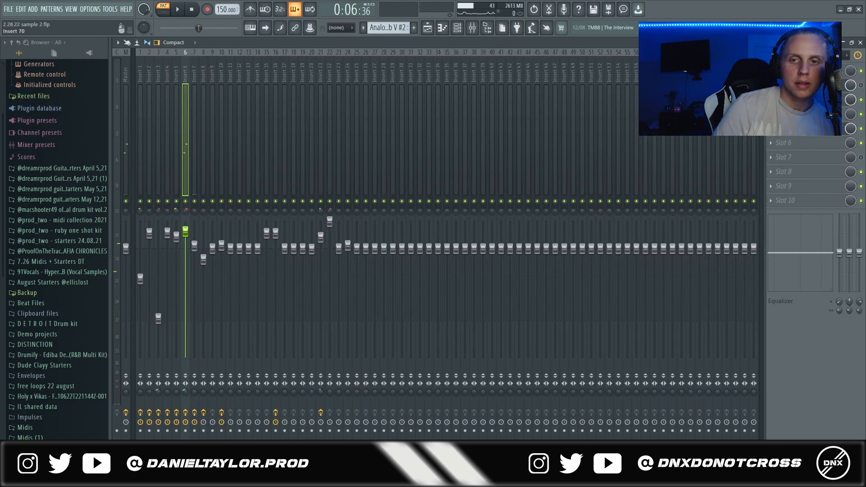
# Inspect the Wow Ctrl and Fruity parametric EQ 2 effects on mixer Insert 6
pyautogui.click(784, 100)
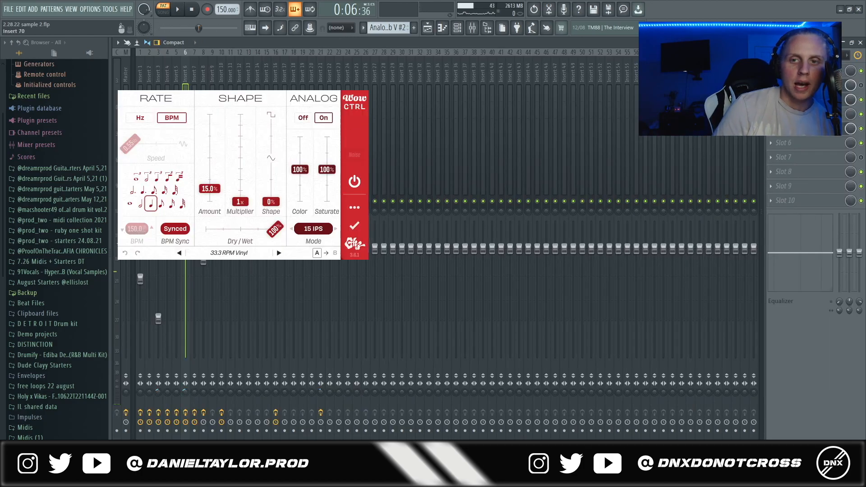
pyautogui.click(805, 135)
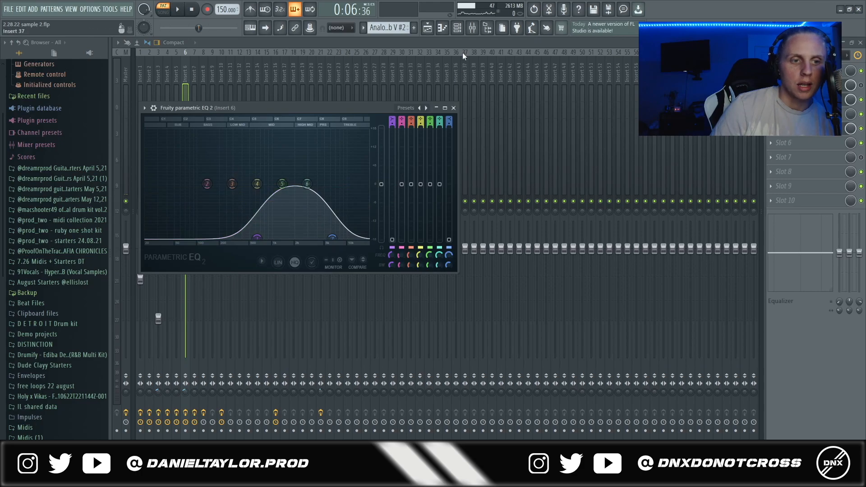
# Return to the playlist, enable the HalfTime automation on Tracks 8 and 9, and switch playback to song mode
pyautogui.click(427, 28)
pyautogui.click(228, 315)
pyautogui.click(228, 346)
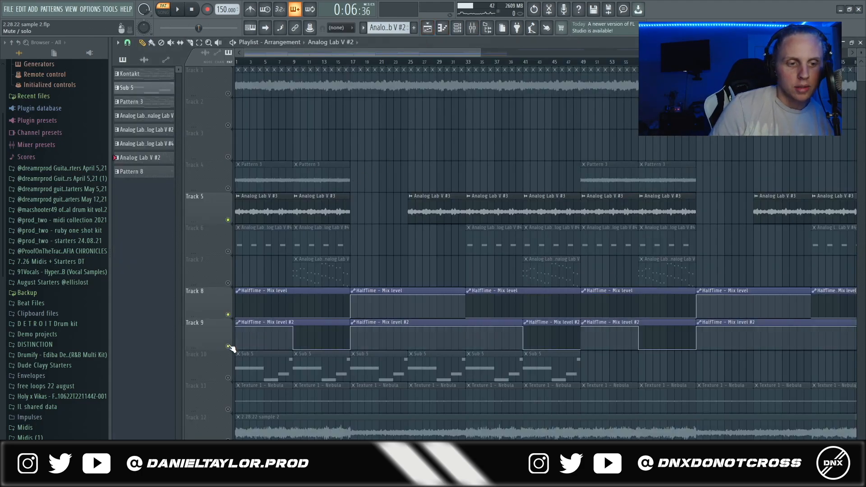
pyautogui.press('l')
# Check the audio settings of the first Analog Lab V #3 clip on Track 5, and play the arrangement from the start
pyautogui.doubleClick(248, 211)
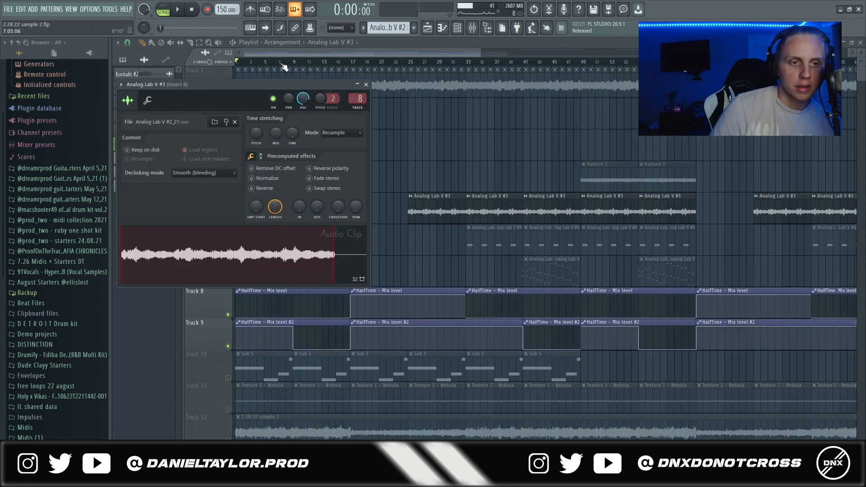
pyautogui.click(365, 84)
pyautogui.scroll(5, 375, 255)
pyautogui.moveTo(360, 53); pyautogui.dragTo(325, 54)
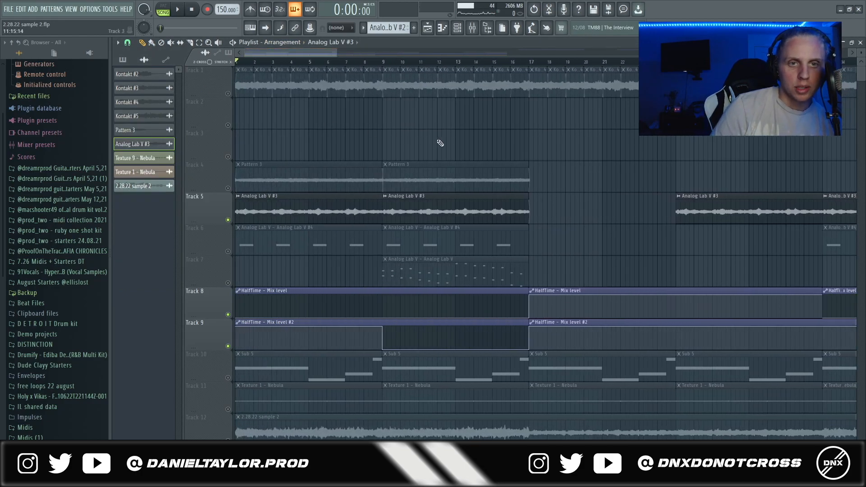
pyautogui.scroll(-2, 406, 141)
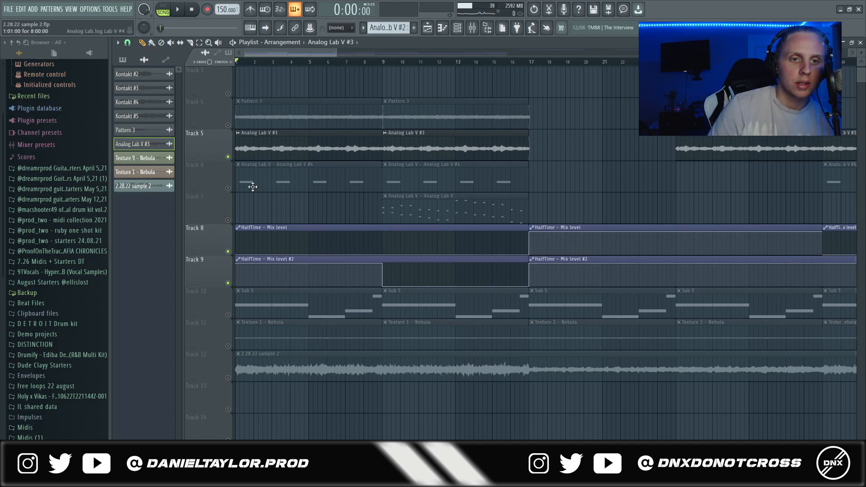
pyautogui.press('space')
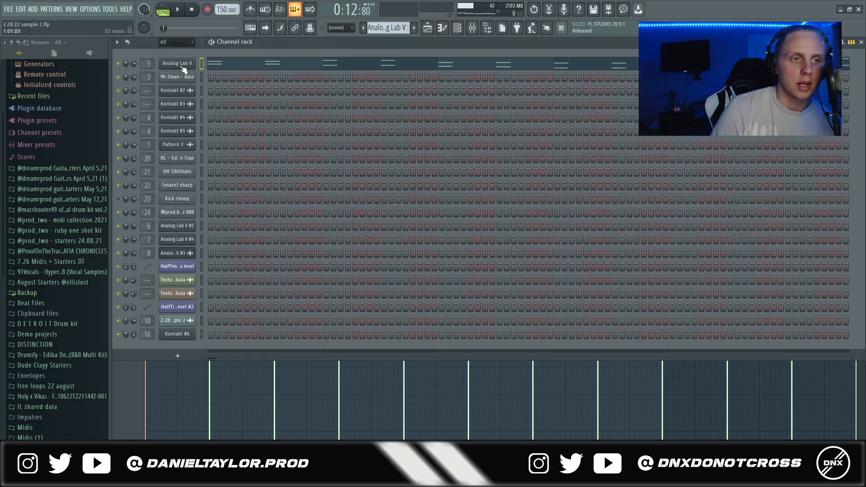
# Open the Analog Lab V channel's piano roll, and highlight the notes of the first two-note chord
pyautogui.click(183, 69)
pyautogui.click(183, 69)
pyautogui.click(181, 68)
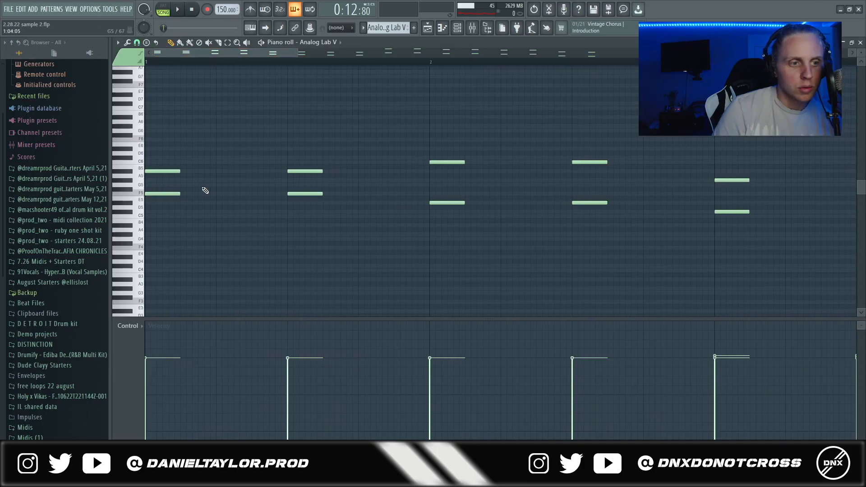
pyautogui.moveTo(201, 188); pyautogui.dragTo(134, 209)
pyautogui.moveTo(171, 157); pyautogui.dragTo(152, 178)
pyautogui.scroll(-2, 154, 177)
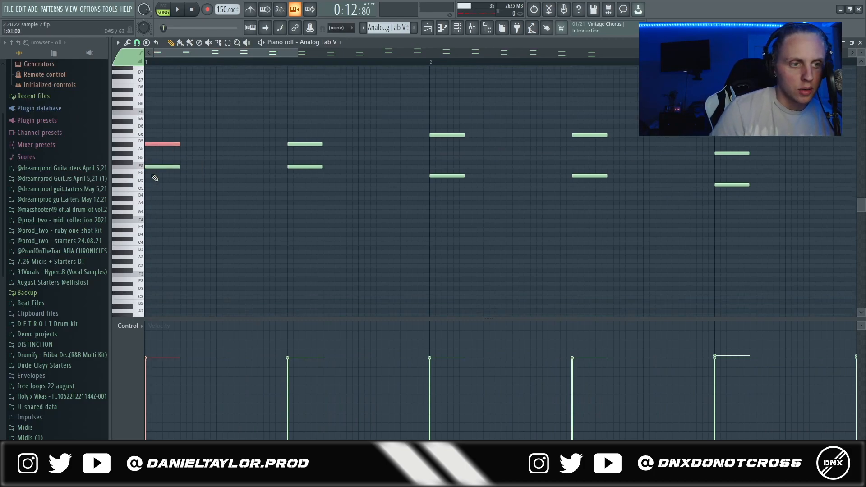
# Highlight the lower notes of the Analog Lab V chords in bars 2 to 4, and the upper notes in the same bars
pyautogui.scroll(-3, 213, 237)
pyautogui.moveTo(293, 115); pyautogui.dragTo(215, 195)
pyautogui.scroll(-3, 251, 247)
pyautogui.moveTo(232, 161); pyautogui.dragTo(253, 197)
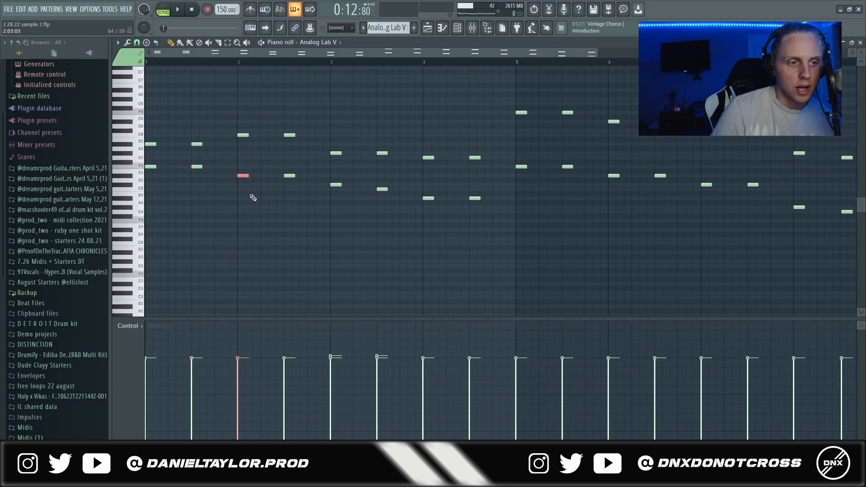
pyautogui.moveTo(216, 170)
pyautogui.mouseDown()
pyautogui.moveTo(255, 198)
pyautogui.moveTo(298, 188)
pyautogui.mouseUp()
pyautogui.moveTo(324, 179)
pyautogui.mouseDown()
pyautogui.moveTo(362, 195)
pyautogui.moveTo(493, 211)
pyautogui.mouseUp()
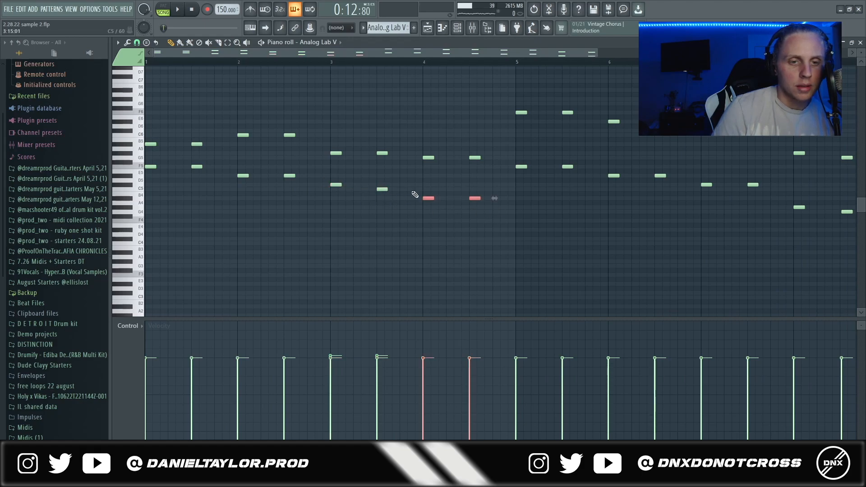
pyautogui.moveTo(414, 193); pyautogui.dragTo(516, 220)
pyautogui.scroll(-2, 505, 215)
pyautogui.moveTo(203, 120); pyautogui.dragTo(385, 165)
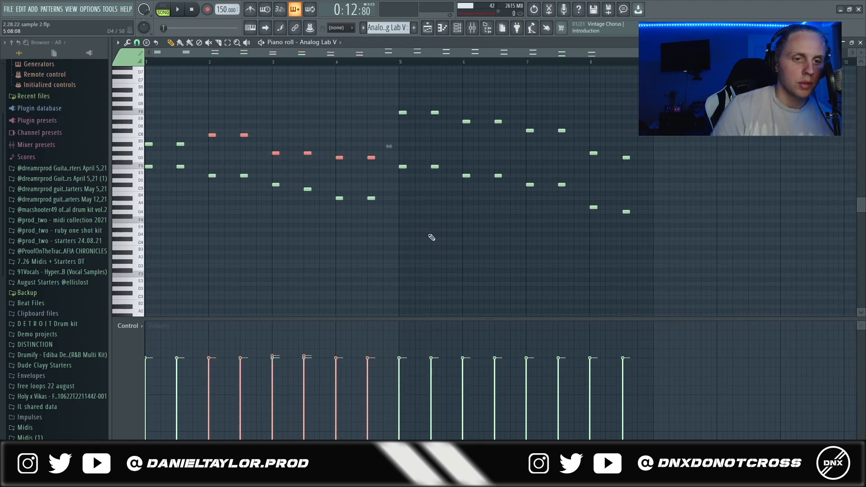
# Highlight the lower and upper Analog Lab V notes in bars 5 to 8, and play the pattern
pyautogui.click(389, 114)
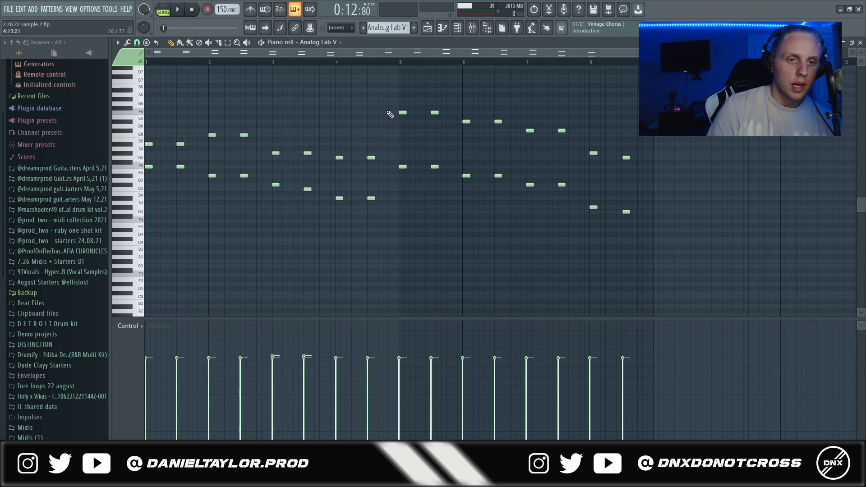
pyautogui.moveTo(395, 161); pyautogui.dragTo(448, 183)
pyautogui.moveTo(375, 101); pyautogui.dragTo(447, 127)
pyautogui.keyDown('ctrl'); pyautogui.click(150, 144); pyautogui.keyUp('ctrl')
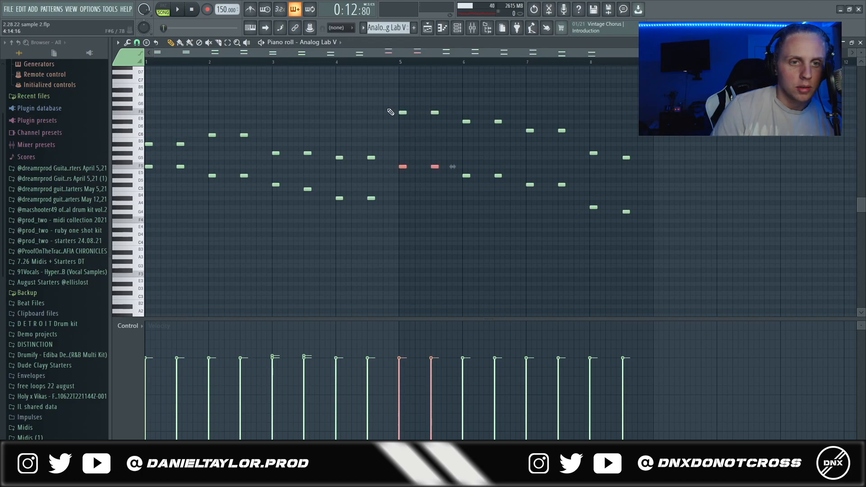
pyautogui.moveTo(387, 107); pyautogui.dragTo(446, 125)
pyautogui.moveTo(396, 101); pyautogui.dragTo(637, 163)
pyautogui.moveTo(405, 156); pyautogui.dragTo(646, 253)
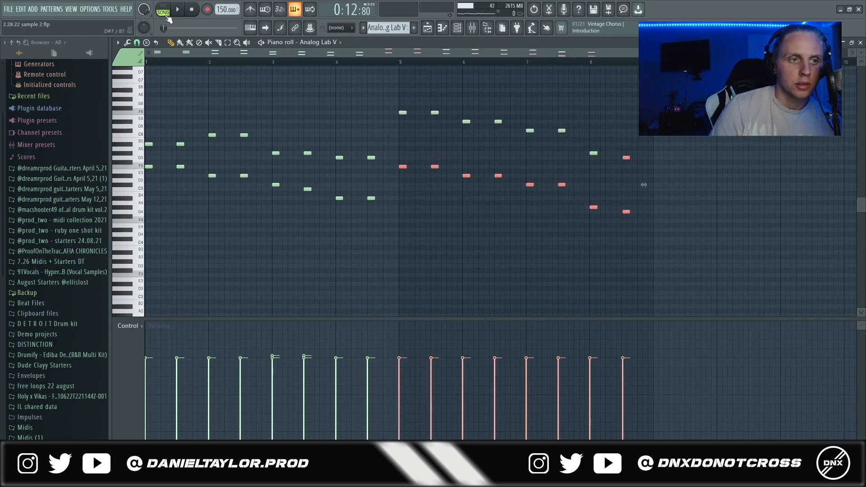
pyautogui.press('space')
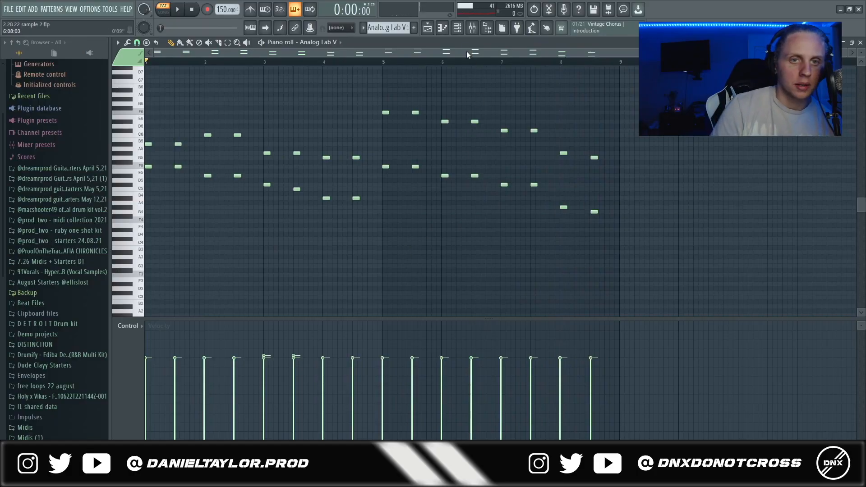
# Open the Analog Lab V #4 channel's piano roll, highlight its four F7 notes, and play part of the pattern
pyautogui.click(463, 29)
pyautogui.click(471, 28)
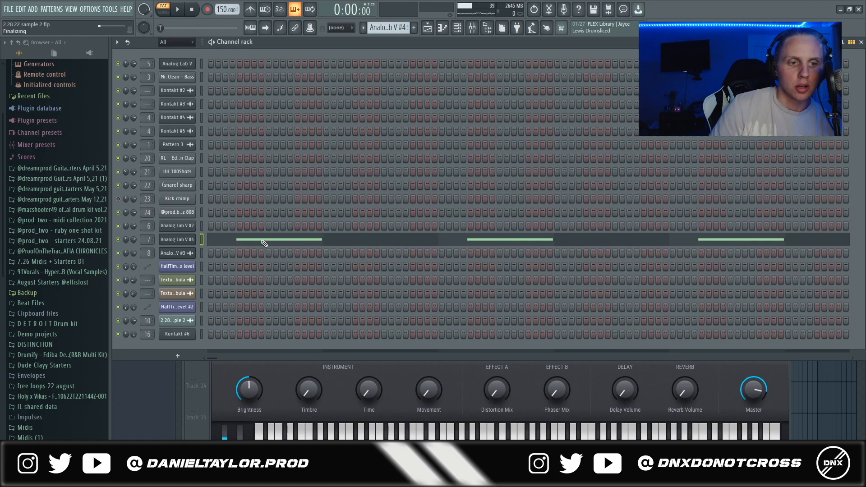
pyautogui.click(263, 240)
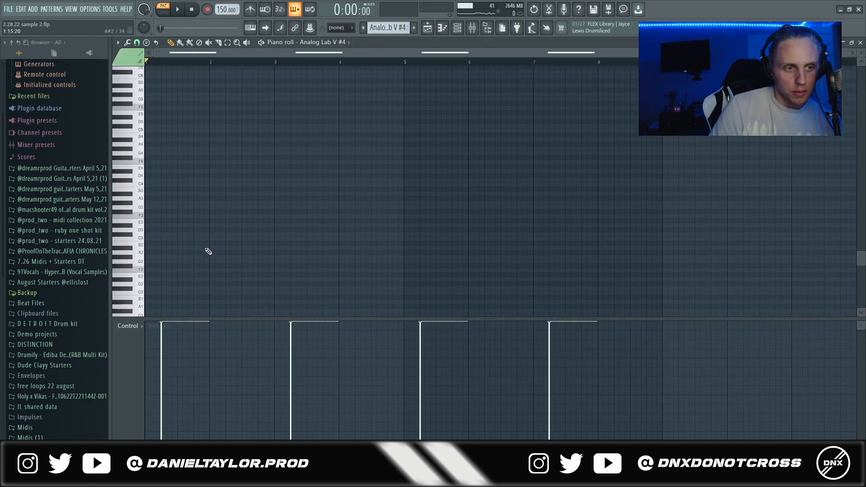
pyautogui.scroll(5, 200, 243)
pyautogui.press('space')
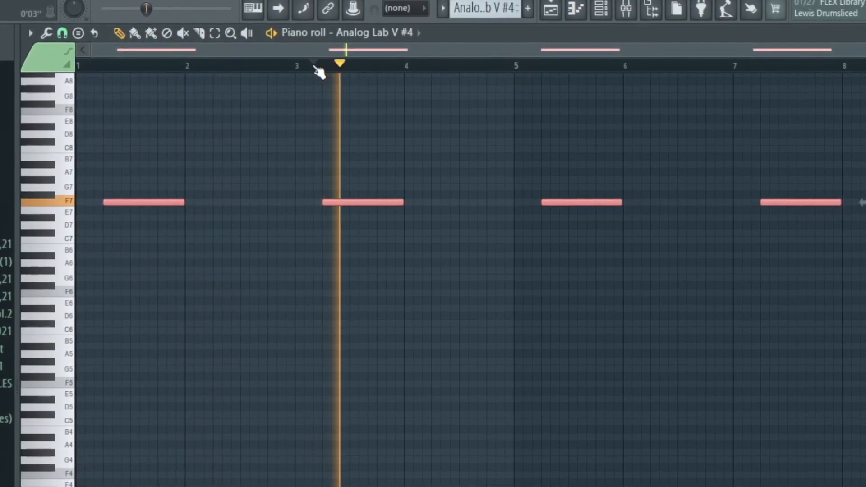
pyautogui.press('space')
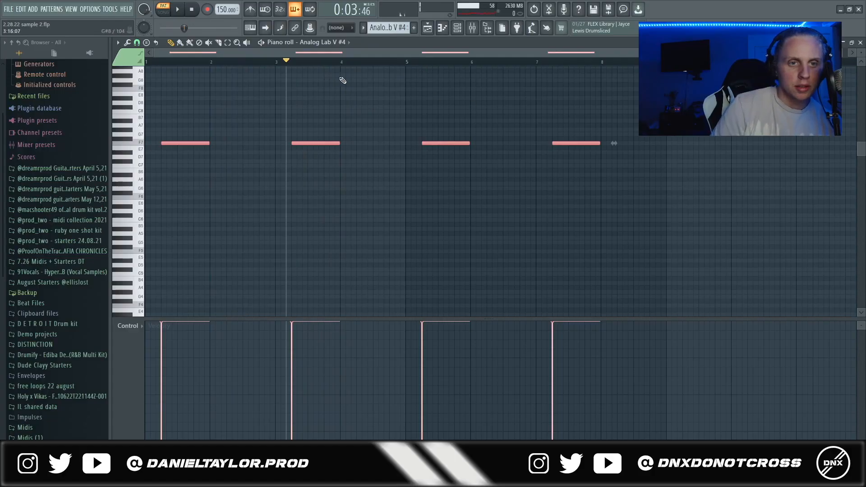
# Inspect the ValhallaVintageVerb and ShaperBox2 effects on mixer Insert 7, and return to the playlist
pyautogui.click(479, 28)
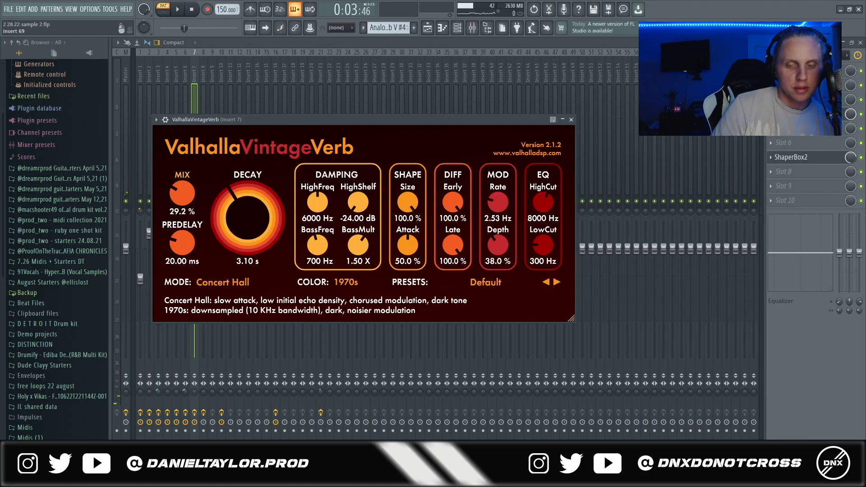
pyautogui.click(797, 157)
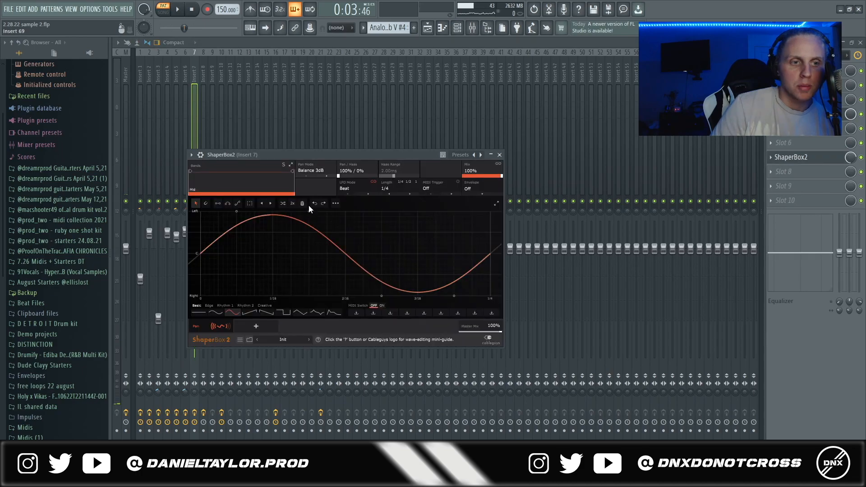
pyautogui.press('Escape')
pyautogui.press('F5')
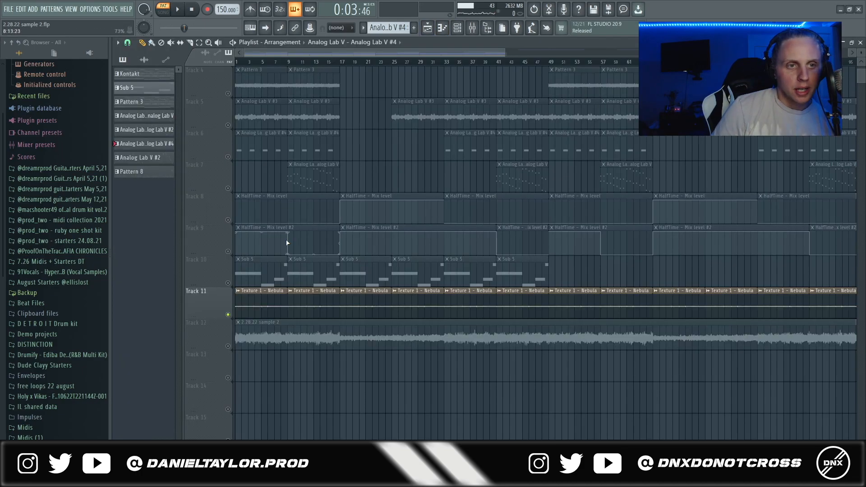
# Review the Sub 5 pattern's bass notes and the Mr. Clean - Bass sampler settings, and return to the playlist
pyautogui.doubleClick(262, 309)
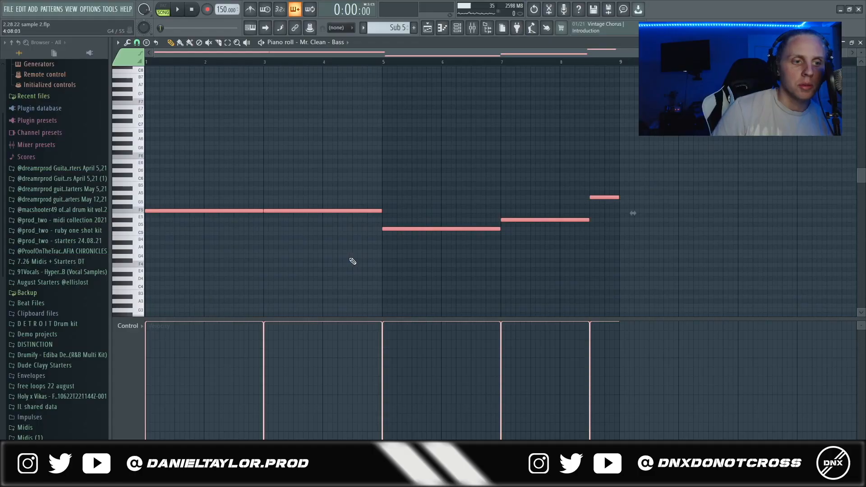
pyautogui.click(457, 28)
pyautogui.click(177, 77)
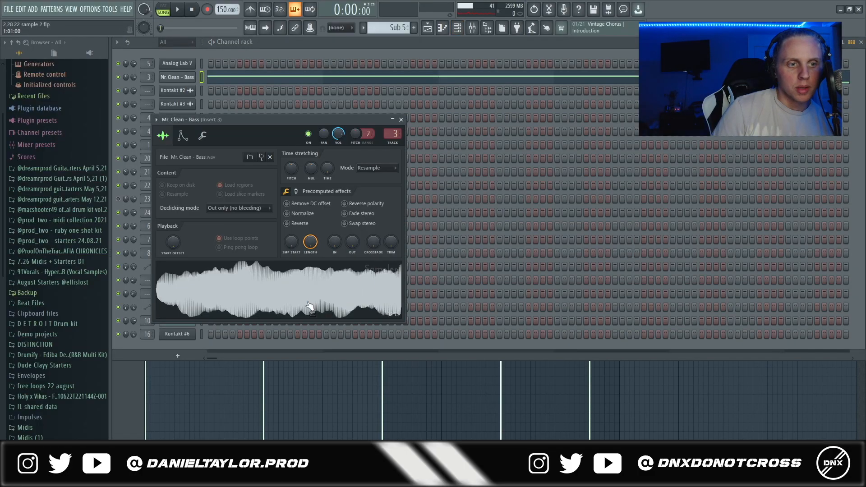
pyautogui.click(427, 28)
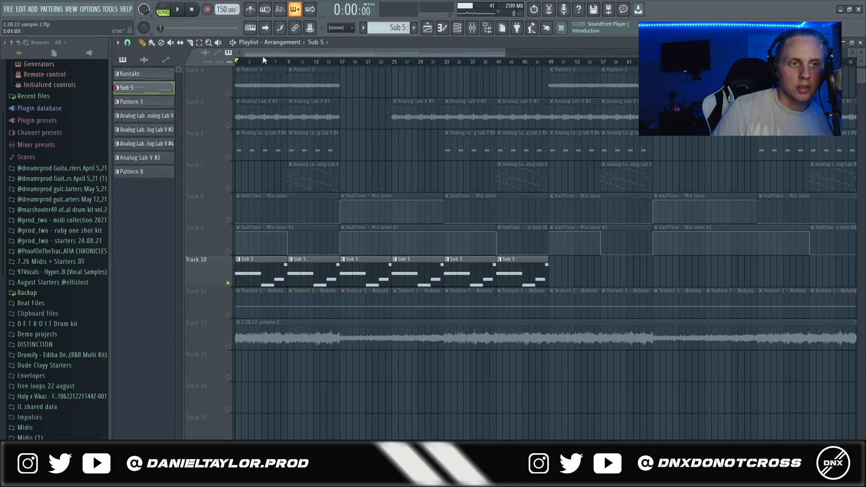
pyautogui.doubleClick(273, 269)
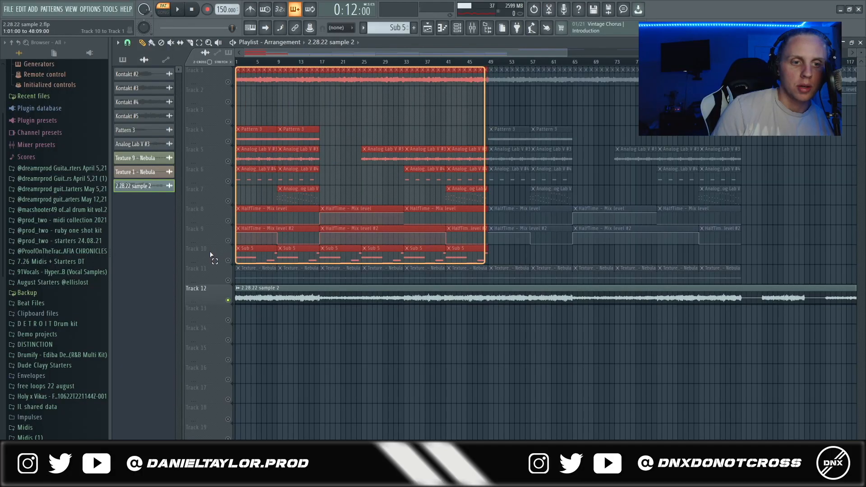
# Highlight the arrangement's clips in bars 1 to 48 and 49 to 96, and the separate clips after bar 97 on Tracks 1 and 2
pyautogui.moveTo(210, 255); pyautogui.dragTo(210, 255)
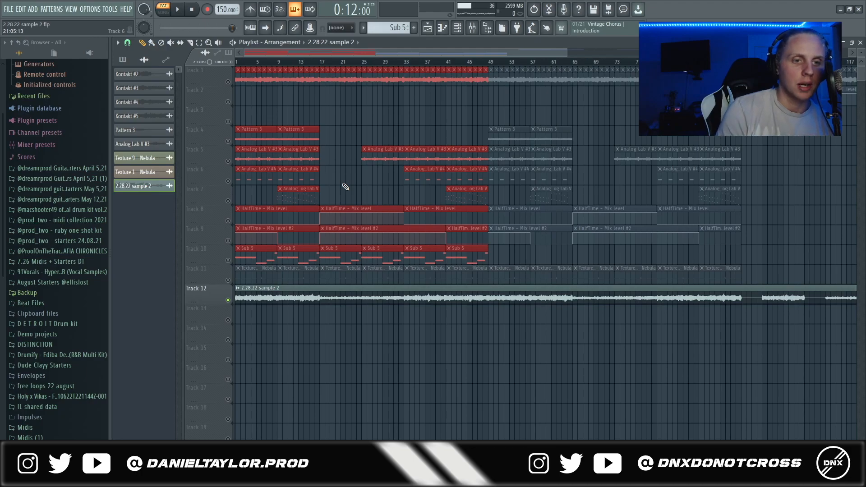
pyautogui.scroll(-3, 343, 164)
pyautogui.moveTo(371, 61); pyautogui.dragTo(506, 87)
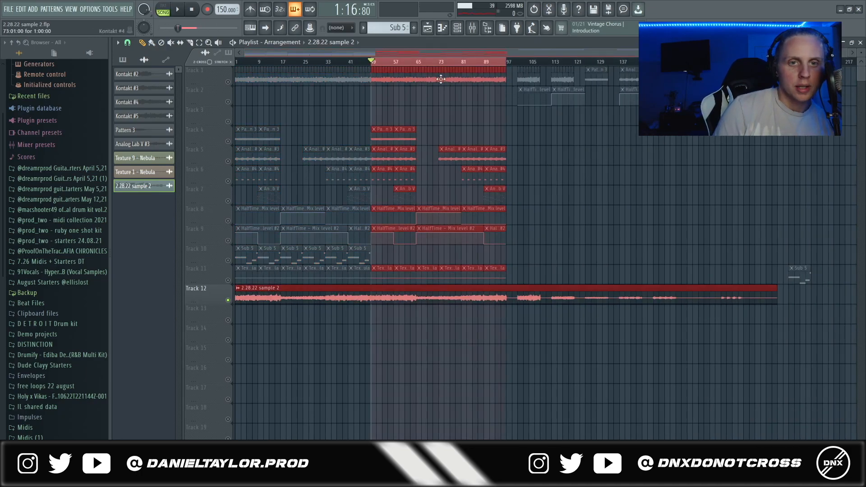
pyautogui.moveTo(374, 67); pyautogui.dragTo(237, 101)
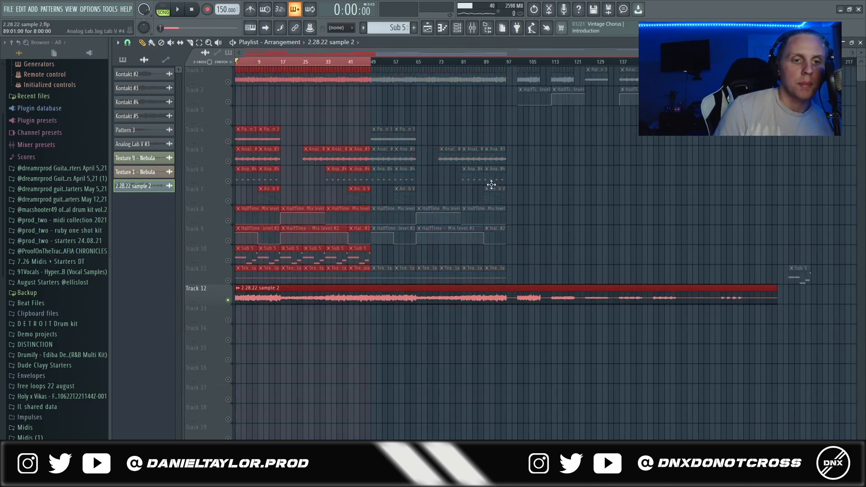
pyautogui.hotkey('ctrl', 'd')
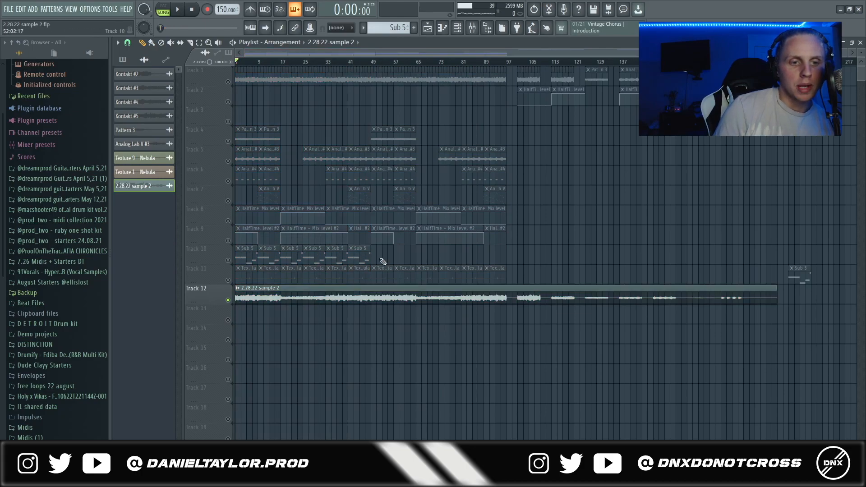
pyautogui.moveTo(833, 67); pyautogui.dragTo(516, 153)
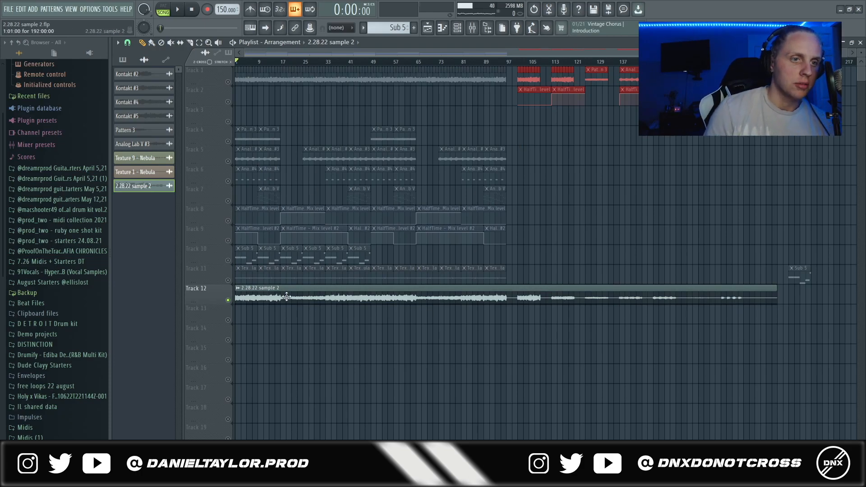
# Check the audio settings of the 2.28.22 sample 2 clip on Track 12, and highlight all bass notes in the Sub 5 piano roll
pyautogui.doubleClick(255, 300)
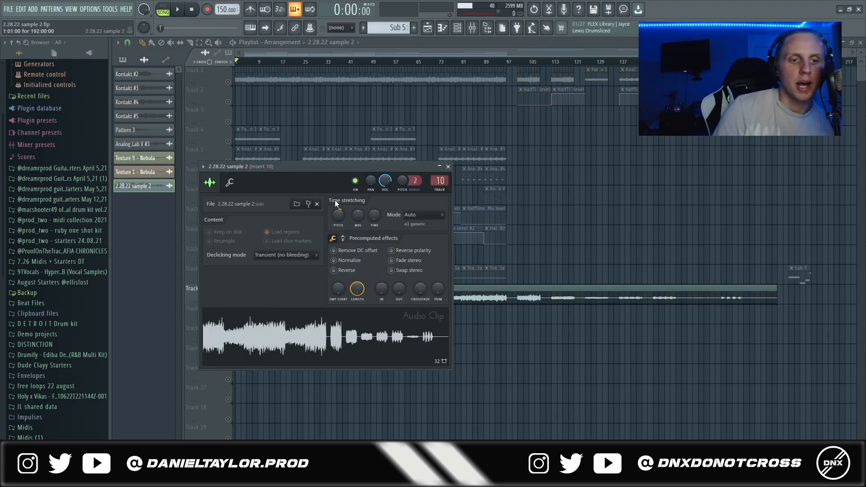
pyautogui.click(448, 167)
pyautogui.doubleClick(270, 251)
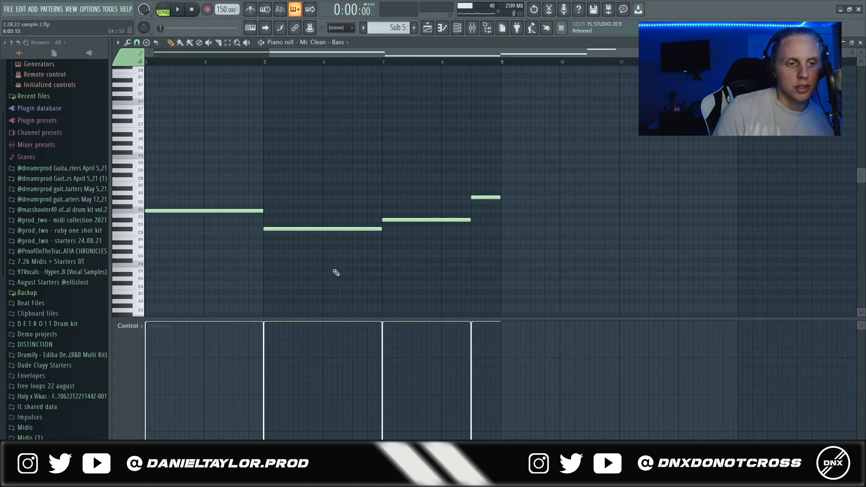
pyautogui.moveTo(718, 153); pyautogui.dragTo(145, 295)
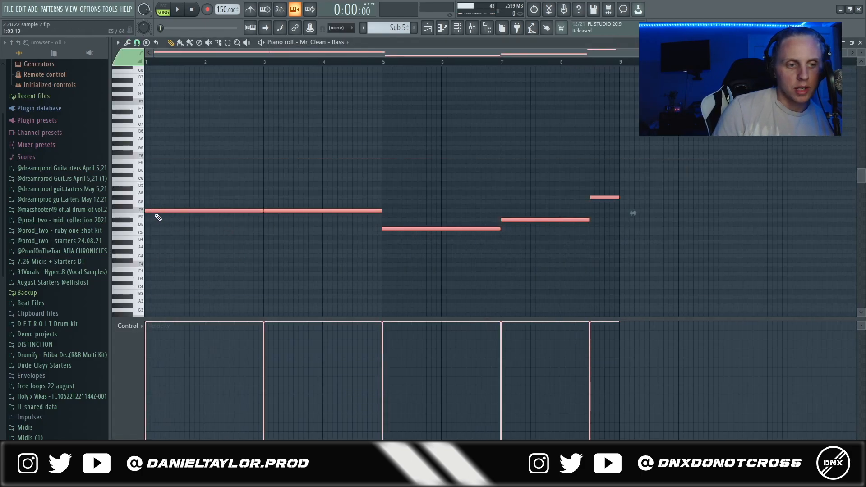
pyautogui.press('F7')
# Reopen the 2.28.22 sample 2 clip's audio settings, and inspect Virtual Tape Machines on its mixer track, Insert 10
pyautogui.doubleClick(262, 302)
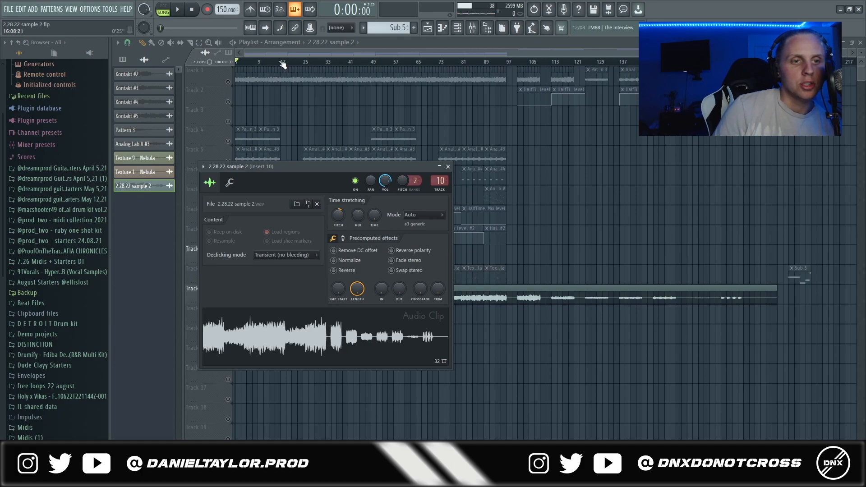
pyautogui.press('Escape')
pyautogui.doubleClick(260, 301)
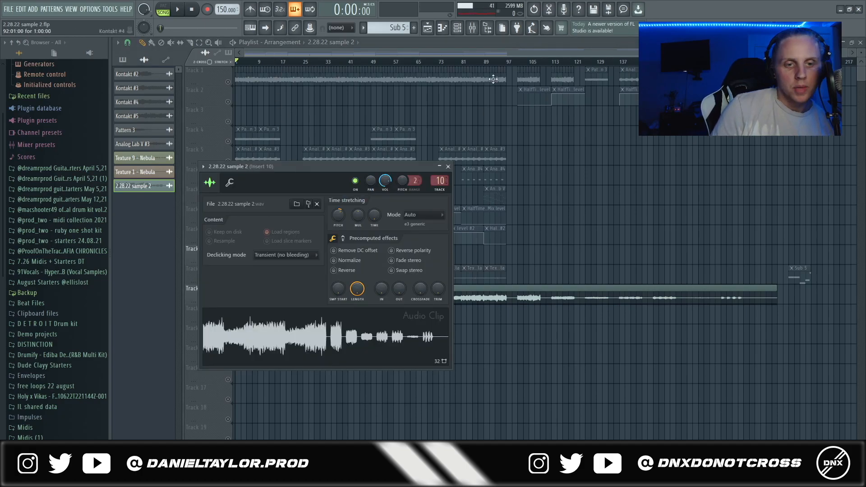
pyautogui.click(471, 28)
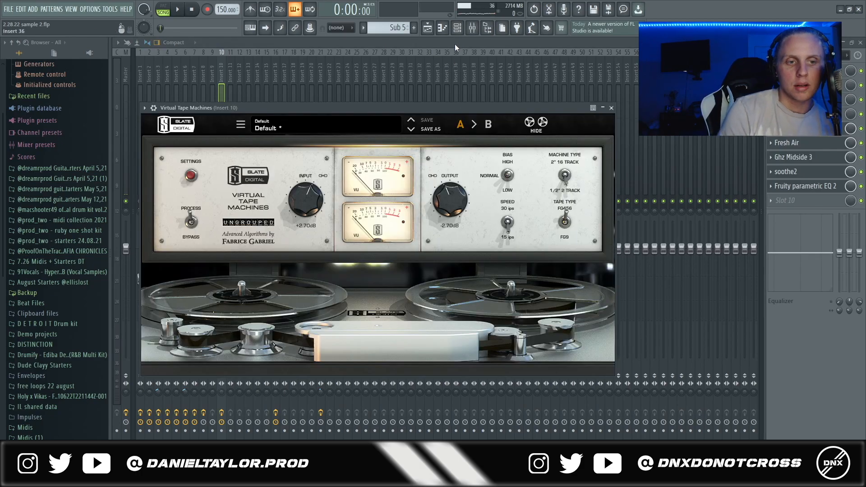
# Inspect the Fresh Air, Ghz Midside 3, soothe2 and Fruity parametric EQ 2 effects on mixer Insert 10
pyautogui.click(786, 143)
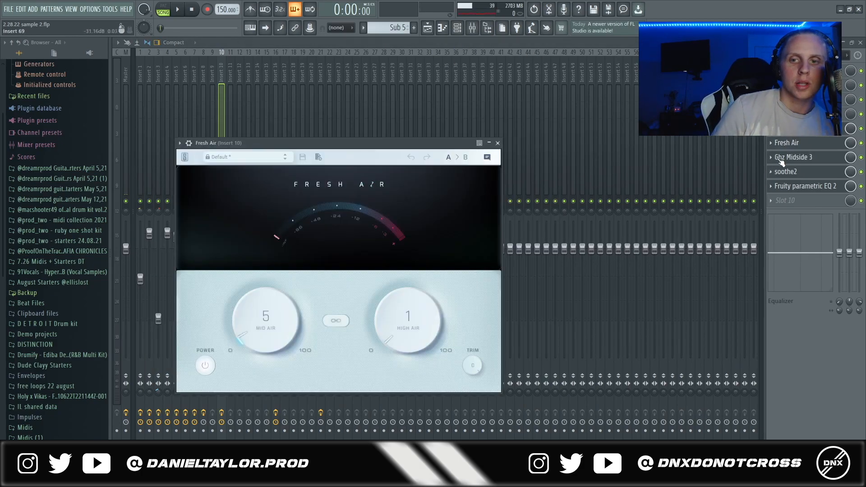
pyautogui.click(786, 158)
pyautogui.moveTo(308, 152); pyautogui.dragTo(353, 125)
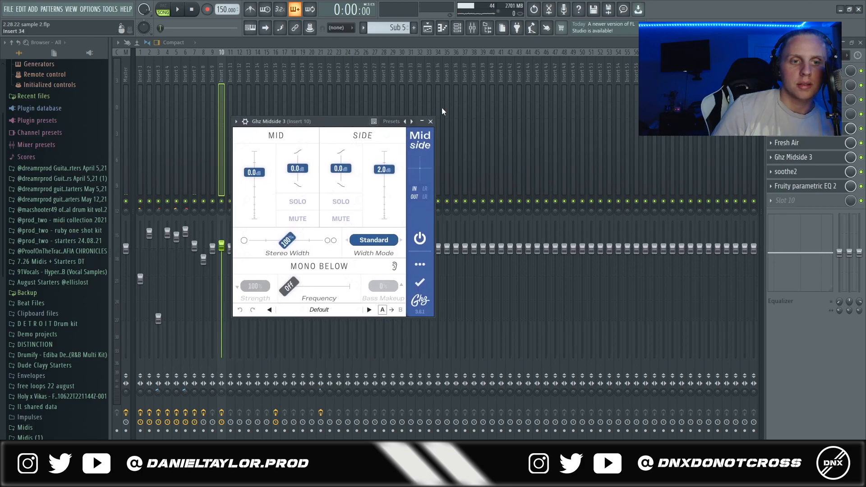
pyautogui.press('Escape')
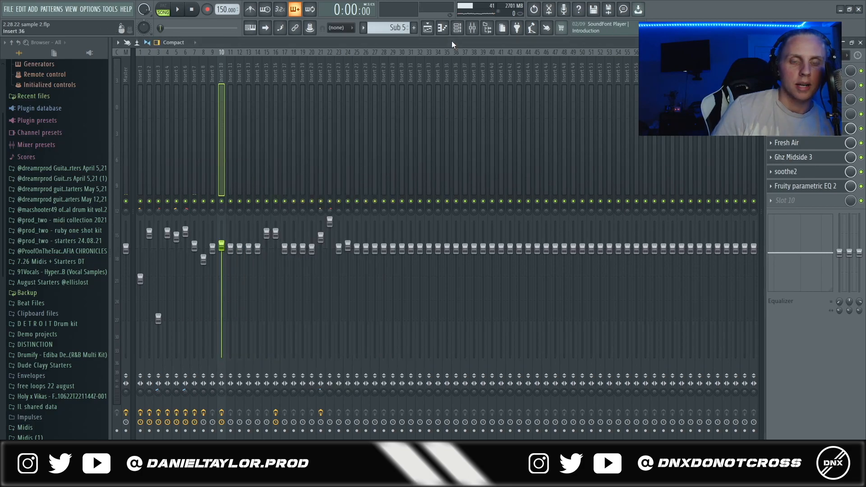
pyautogui.click(794, 171)
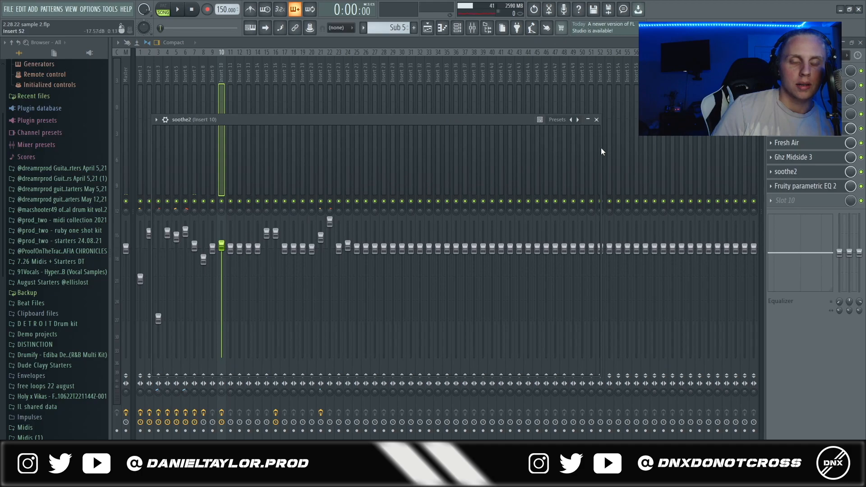
pyautogui.press('Escape')
pyautogui.click(804, 191)
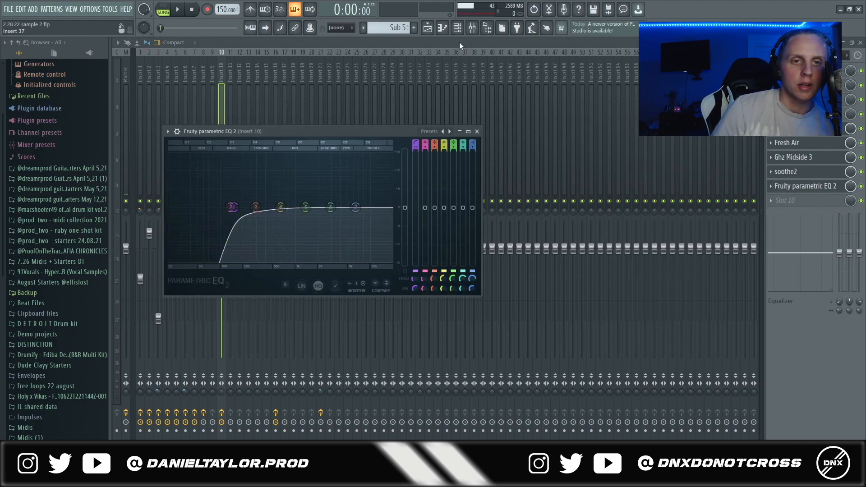
pyautogui.press('Escape')
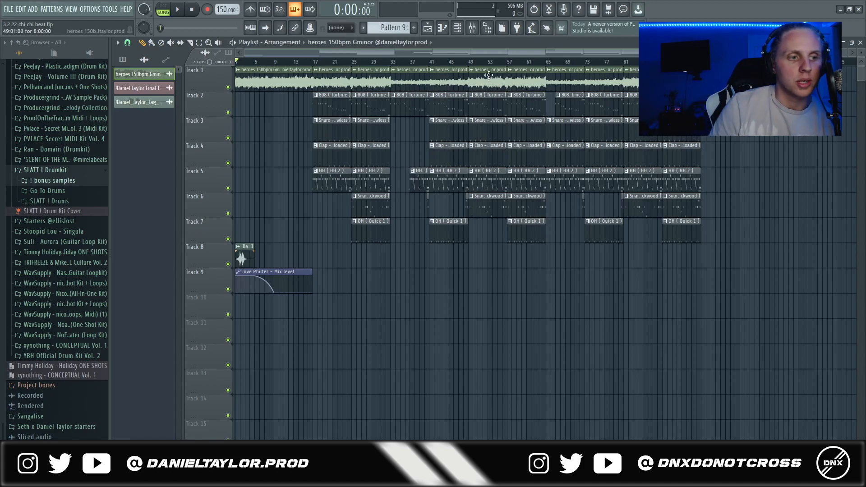
# Browse the SLATT ! Drums subfolders inside the SLATT ! Drumkit folder of the beat project's browser
pyautogui.click(54, 193)
pyautogui.click(56, 194)
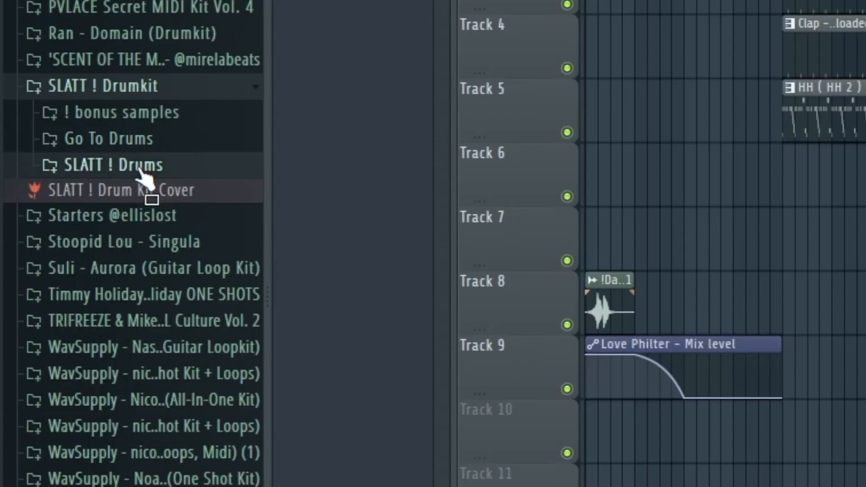
pyautogui.click(60, 200)
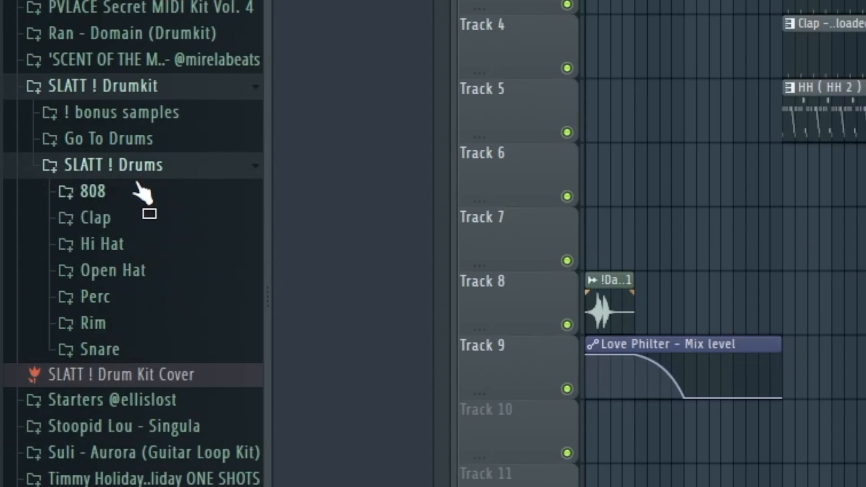
pyautogui.click(135, 166)
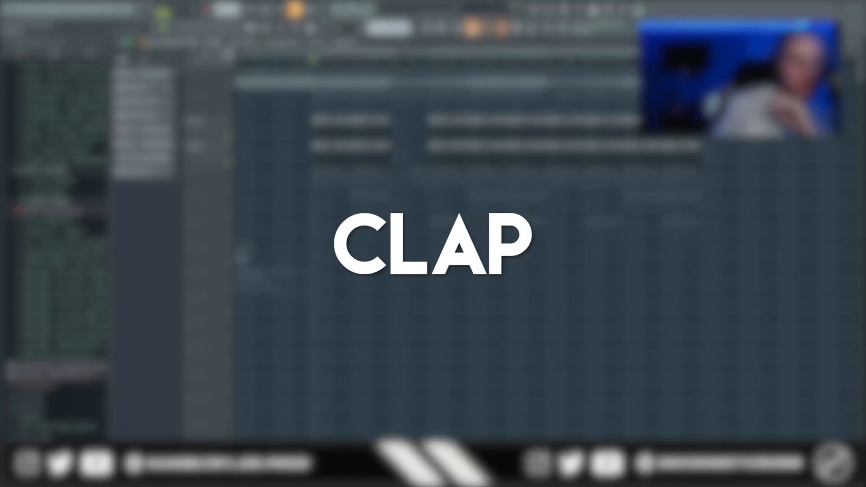
# Inspect the Clap - ( Reloaded ) and Snare - ( Flawless ) sampler settings, and play their pattern in the playlist
pyautogui.click(457, 28)
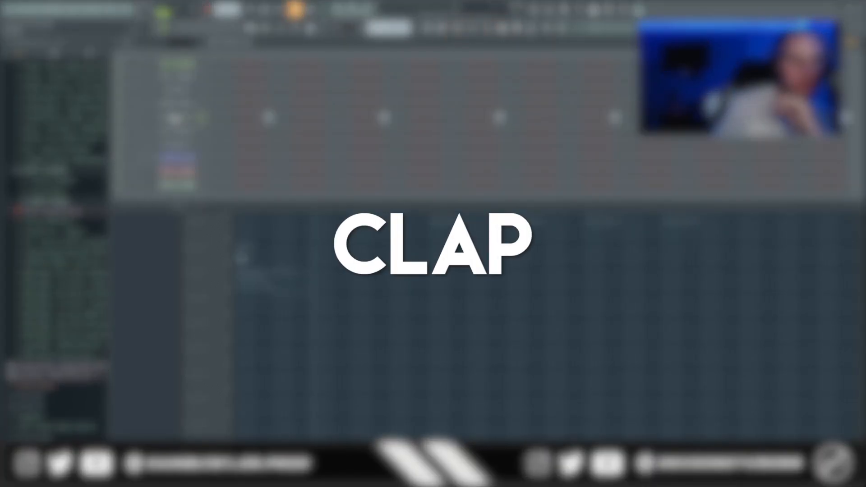
pyautogui.click(180, 77)
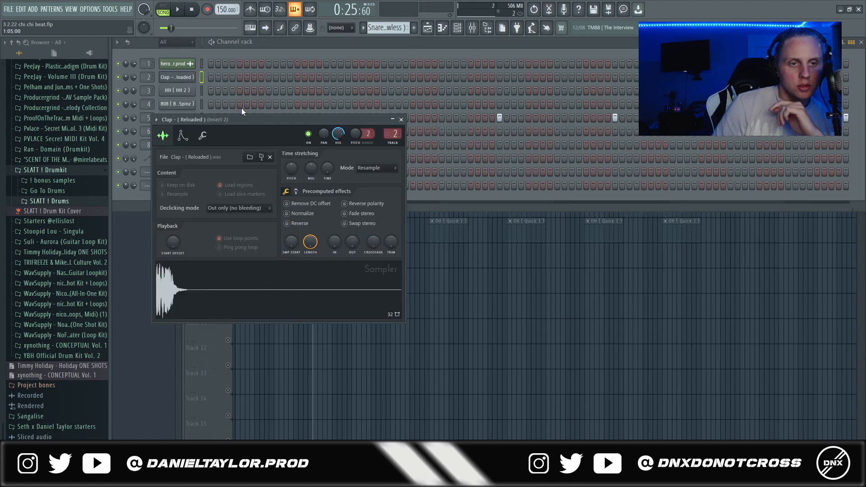
pyautogui.click(279, 50)
pyautogui.click(188, 119)
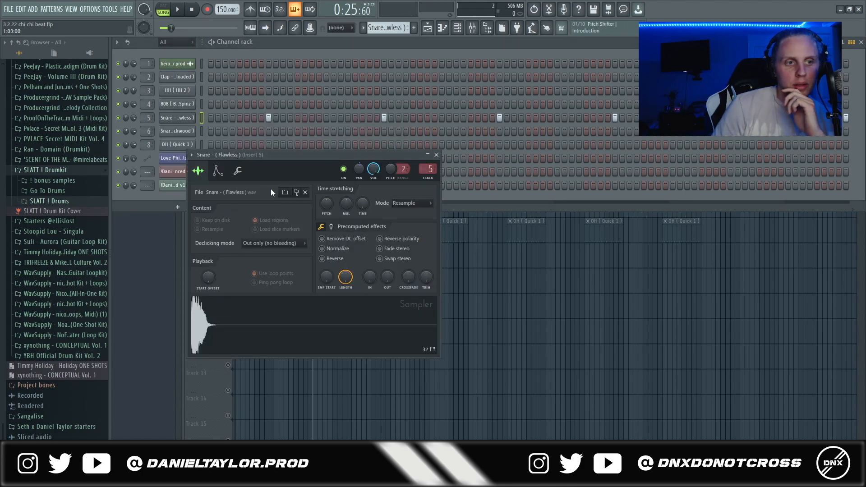
pyautogui.click(309, 327)
pyautogui.click(429, 29)
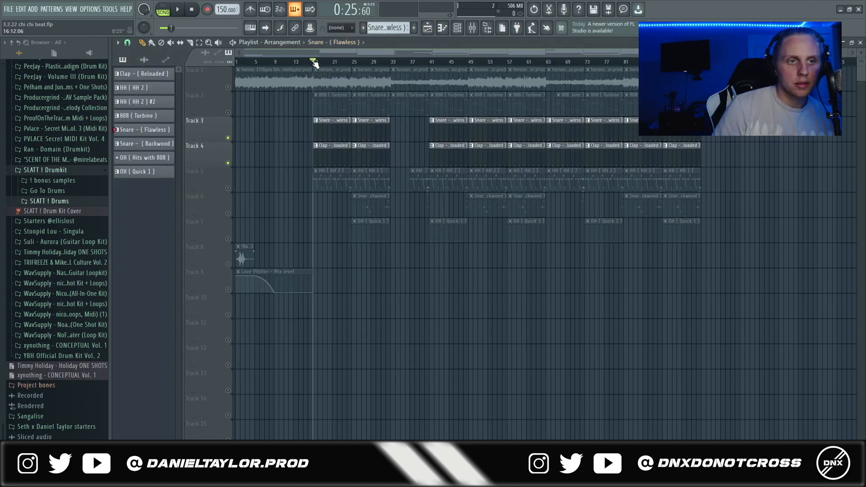
pyautogui.press('space')
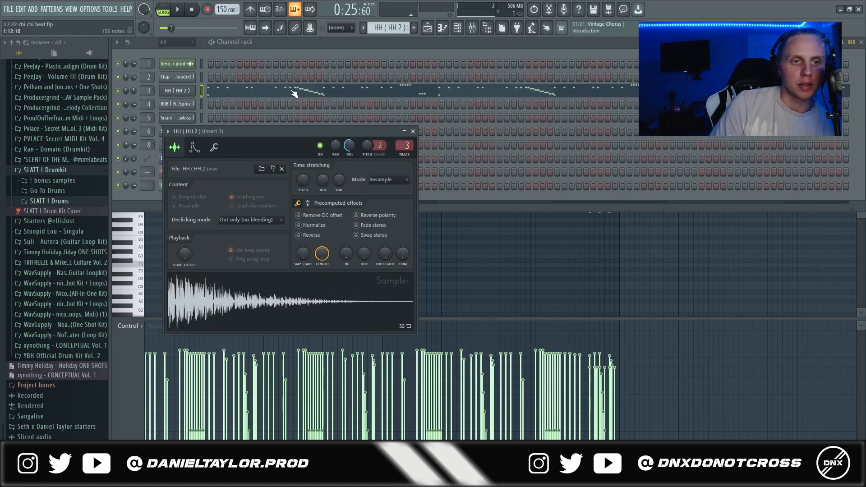
# Open the HH ( HH 2 ) notes in the piano roll, highlight all of them, and play the first bar
pyautogui.click(294, 93)
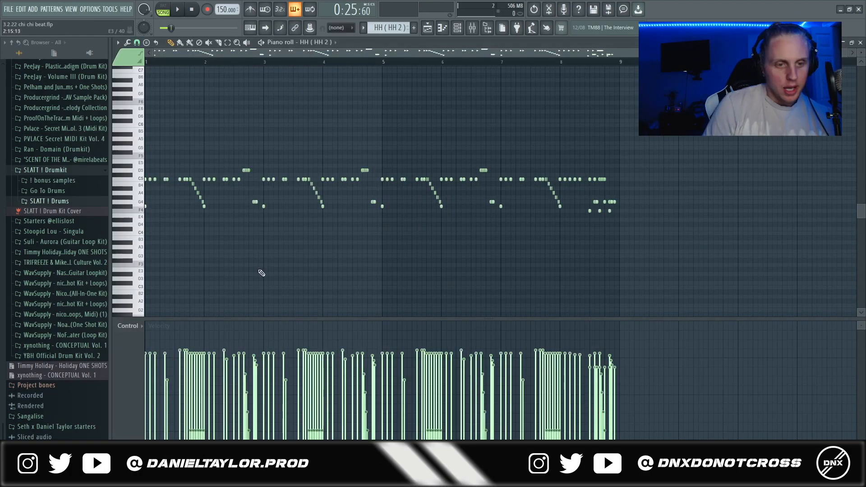
pyautogui.hotkey('ctrl', 'a')
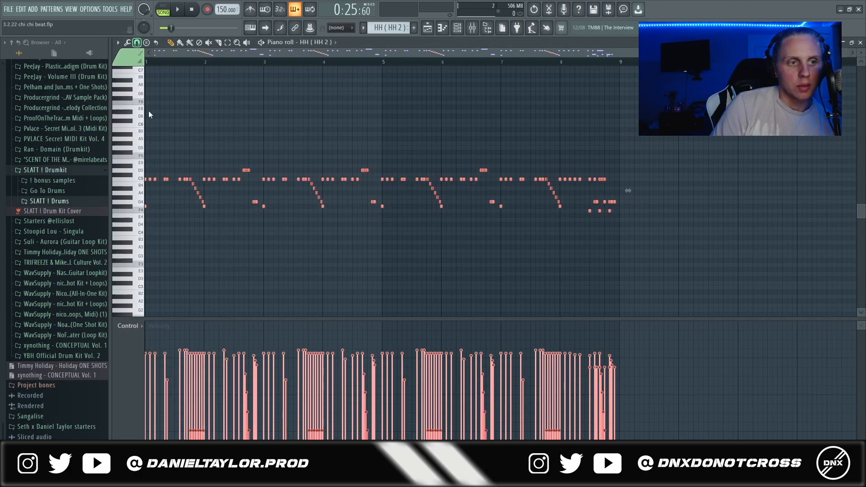
pyautogui.hotkey('ctrl', 'd')
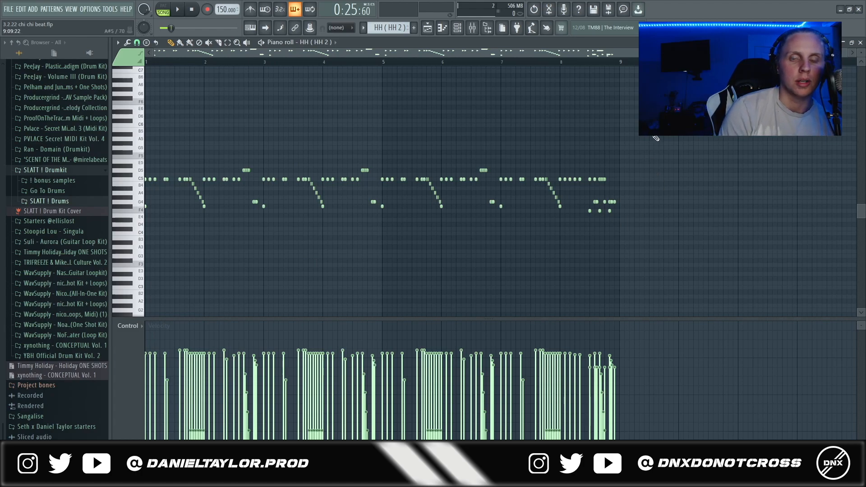
pyautogui.keyDown('ctrl'); pyautogui.scroll(2, 241, 71); pyautogui.keyUp('ctrl')
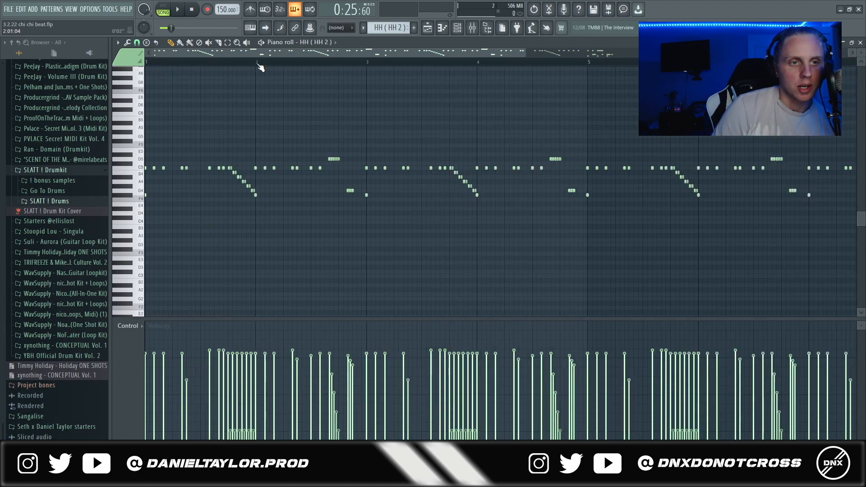
pyautogui.keyDown('ctrl'); pyautogui.moveTo(257, 64); pyautogui.dragTo(146, 63); pyautogui.keyUp('ctrl')
pyautogui.press('space')
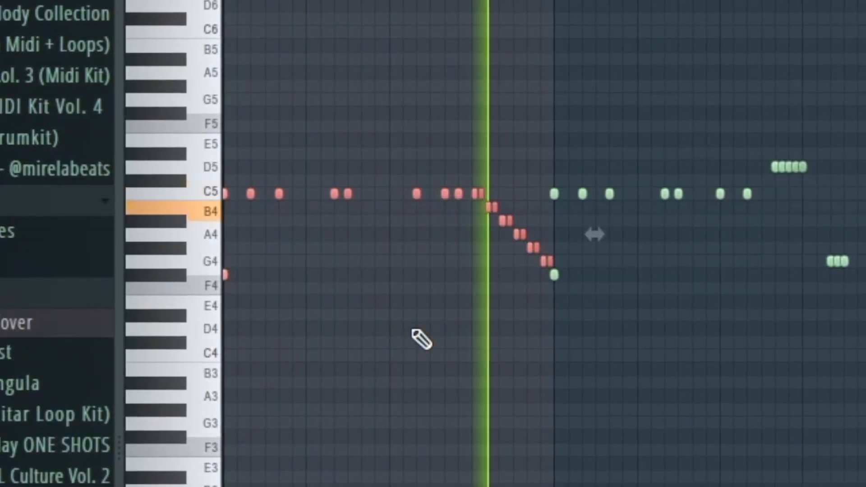
pyautogui.press('space')
# Highlight the descending hi-hat roll at the end of bar 1, and single out its second note to show the velocity
pyautogui.keyDown('ctrl'); pyautogui.scroll(4, 212, 226); pyautogui.keyUp('ctrl')
pyautogui.keyDown('ctrl'); pyautogui.moveTo(236, 145); pyautogui.dragTo(340, 242); pyautogui.keyUp('ctrl')
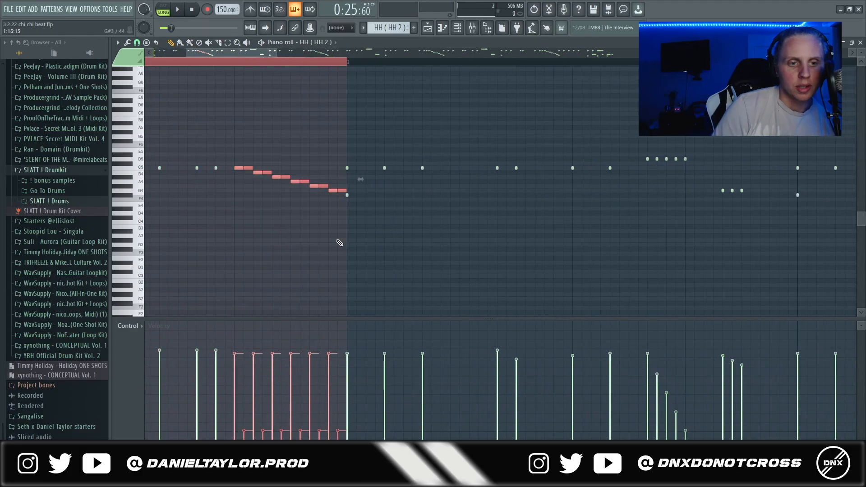
pyautogui.keyDown('ctrl'); pyautogui.scroll(-2, 291, 265); pyautogui.keyUp('ctrl')
pyautogui.keyDown('ctrl'); pyautogui.scroll(2, 262, 248); pyautogui.keyUp('ctrl')
pyautogui.keyDown('ctrl'); pyautogui.moveTo(274, 162); pyautogui.dragTo(276, 173); pyautogui.keyUp('ctrl')
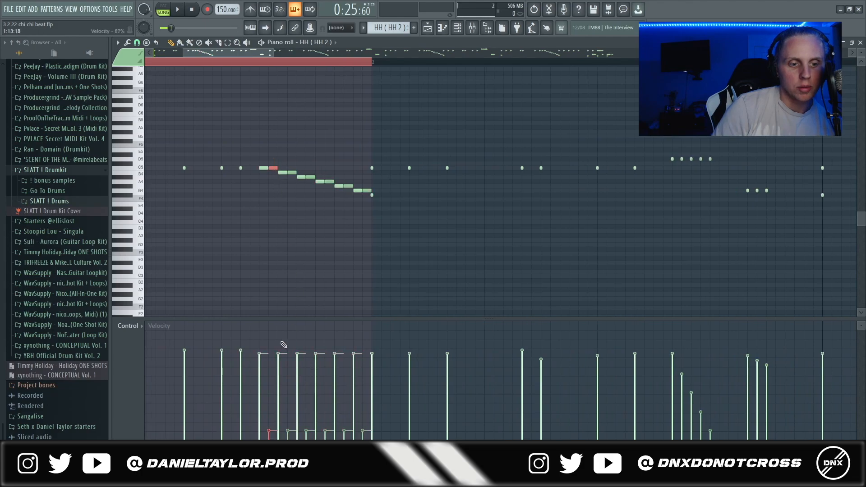
pyautogui.keyDown('ctrl'); pyautogui.scroll(-4, 283, 344); pyautogui.keyUp('ctrl')
# Highlight bar 2 of the hi-hat pattern, the descending roll before it, and the higher-pitched roll inside it
pyautogui.moveTo(246, 64); pyautogui.dragTo(341, 64)
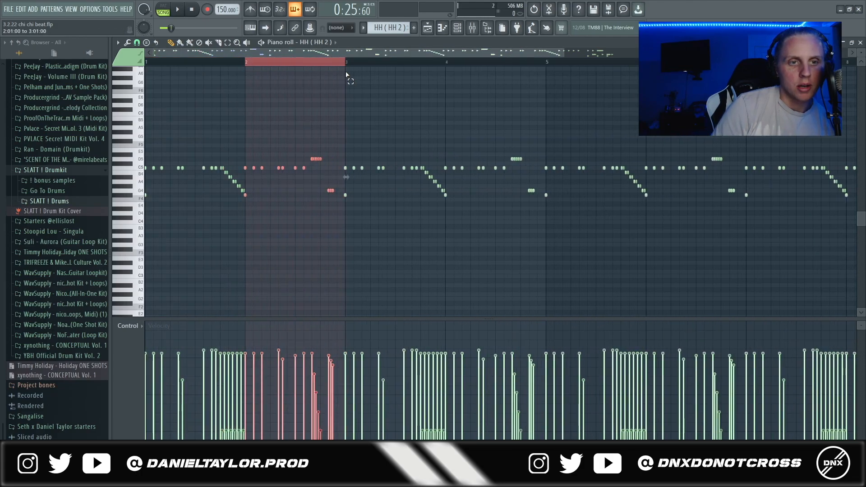
pyautogui.keyDown('ctrl'); pyautogui.moveTo(219, 153); pyautogui.dragTo(248, 219); pyautogui.keyUp('ctrl')
pyautogui.keyDown('ctrl'); pyautogui.moveTo(309, 140); pyautogui.dragTo(334, 195); pyautogui.keyUp('ctrl')
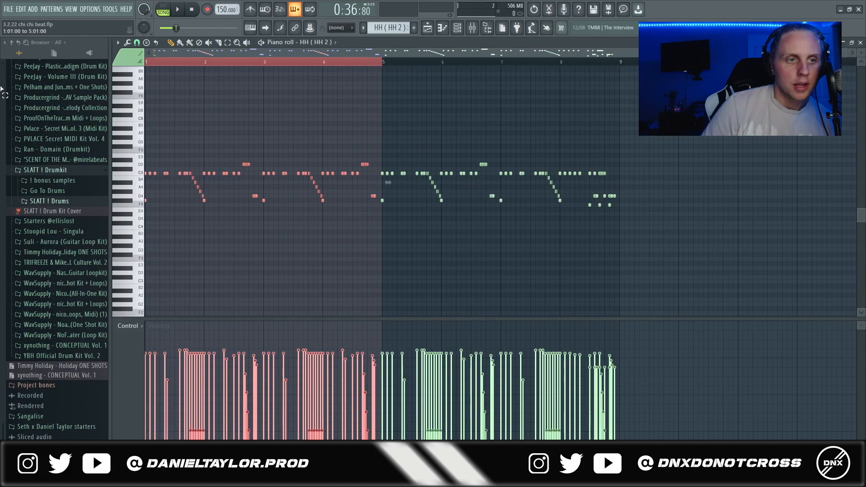
# Highlight bars 5 to 8 of the hi-hat pattern and the closing variation in bar 8, and play it
pyautogui.keyDown('ctrl'); pyautogui.moveTo(385, 64); pyautogui.dragTo(615, 88); pyautogui.keyUp('ctrl')
pyautogui.scroll(5, 598, 253)
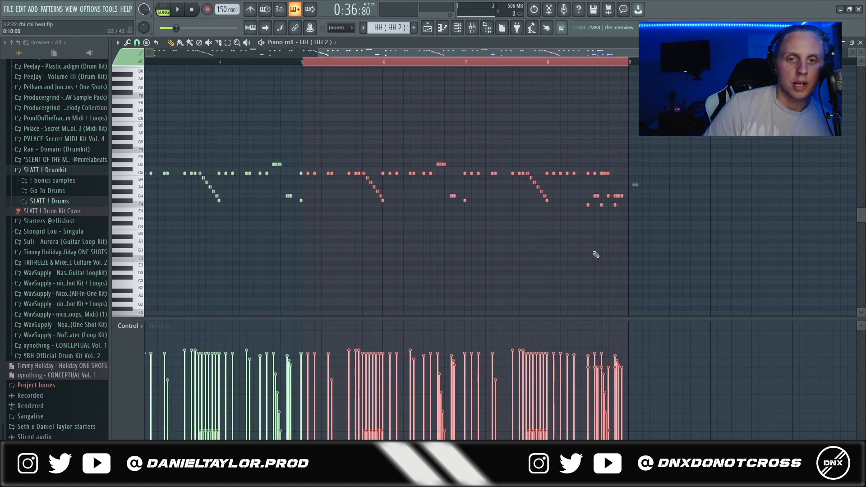
pyautogui.keyDown('ctrl'); pyautogui.moveTo(570, 141); pyautogui.dragTo(731, 261); pyautogui.keyUp('ctrl')
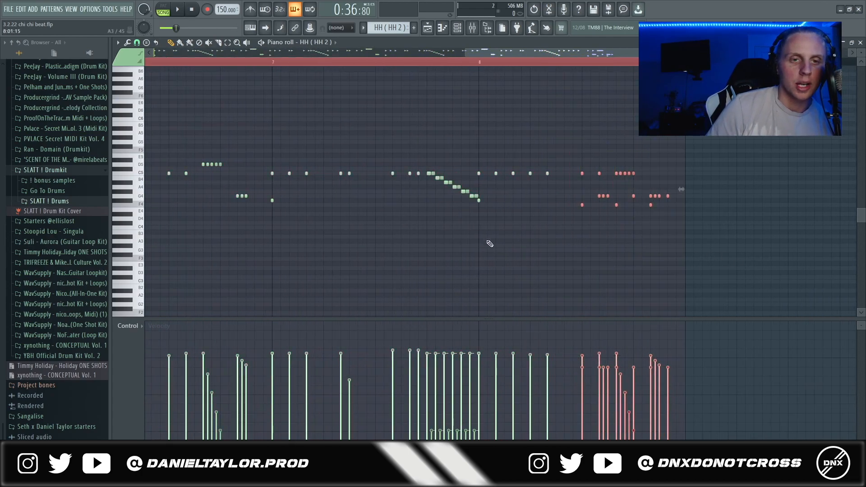
pyautogui.scroll(-3, 489, 242)
pyautogui.keyDown('ctrl'); pyautogui.click(373, 64); pyautogui.keyUp('ctrl')
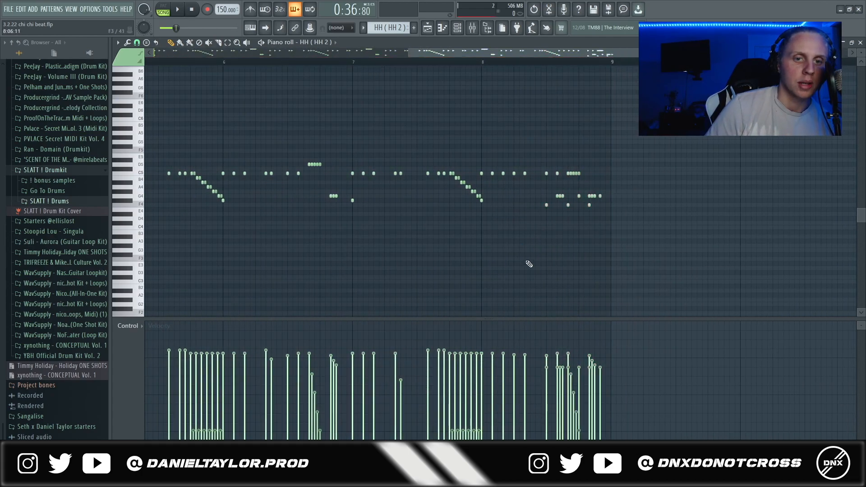
pyautogui.press('space')
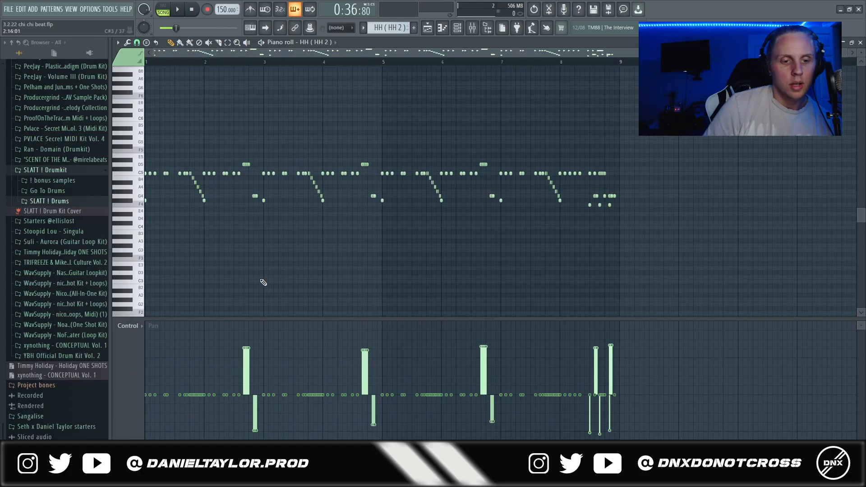
# Highlight the upper and lower hi-hat notes above their pan values, and inspect the hi-hat's effects and equalizer on mixer Insert 3
pyautogui.keyDown('ctrl'); pyautogui.moveTo(184, 146); pyautogui.dragTo(610, 174); pyautogui.keyUp('ctrl')
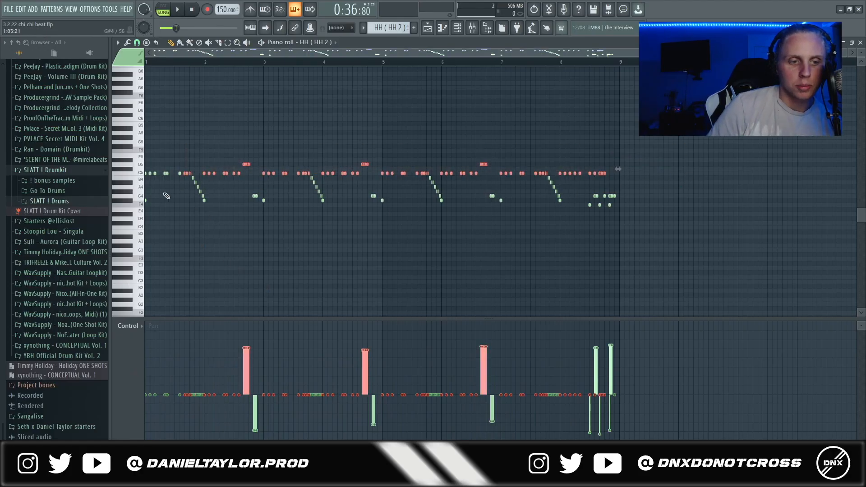
pyautogui.keyDown('ctrl'); pyautogui.moveTo(163, 178); pyautogui.dragTo(586, 241); pyautogui.keyUp('ctrl')
pyautogui.press('F9')
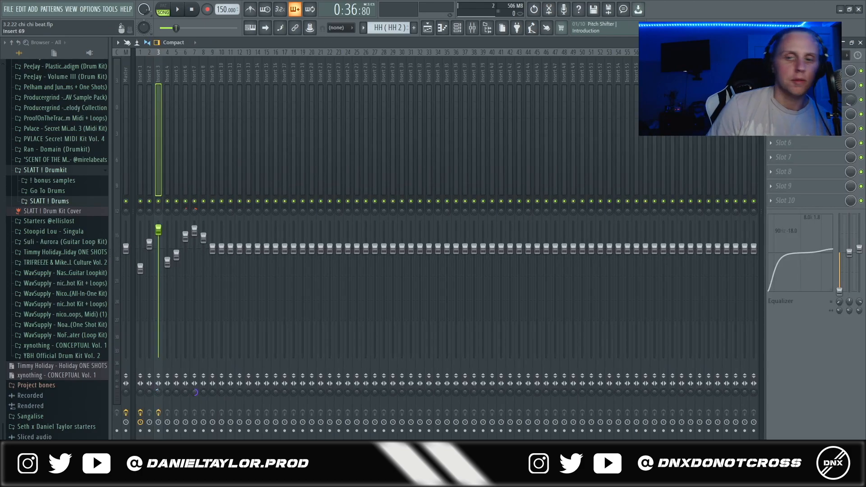
pyautogui.click(792, 100)
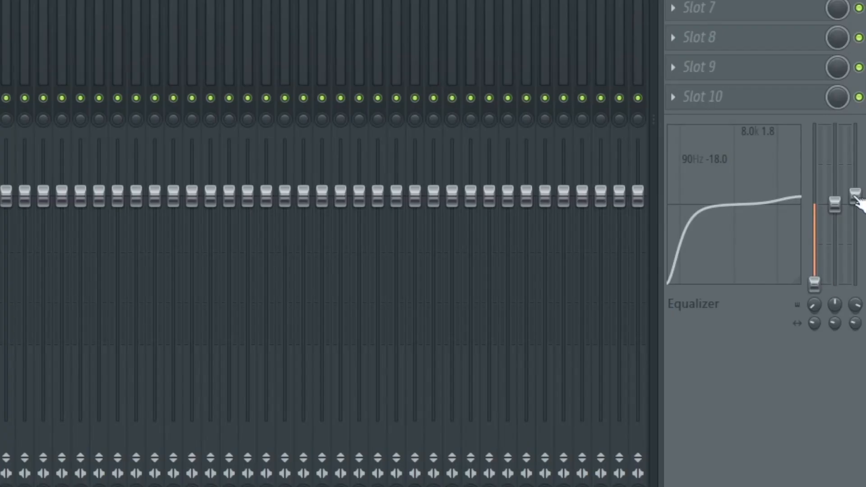
pyautogui.moveTo(857, 198); pyautogui.dragTo(857, 194)
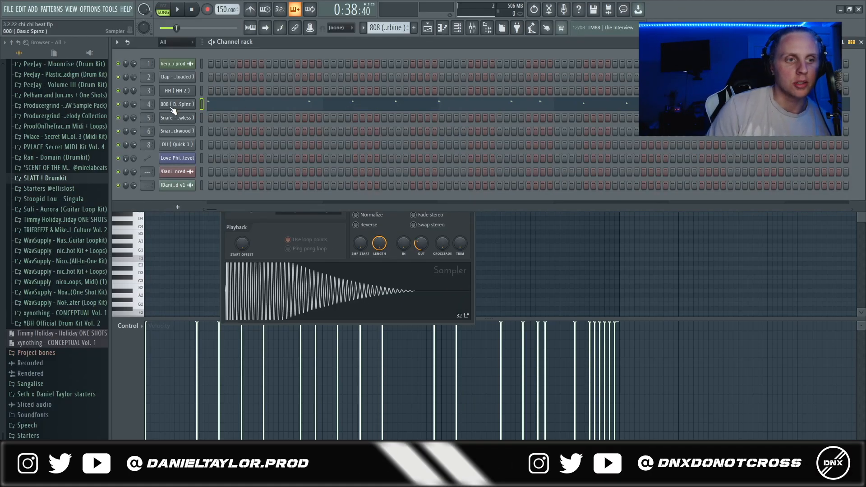
# Inspect the 808 ( Basic Spinz ) sampler's volume envelope, fade-out, precomputed effects and miscellaneous settings
pyautogui.click(173, 110)
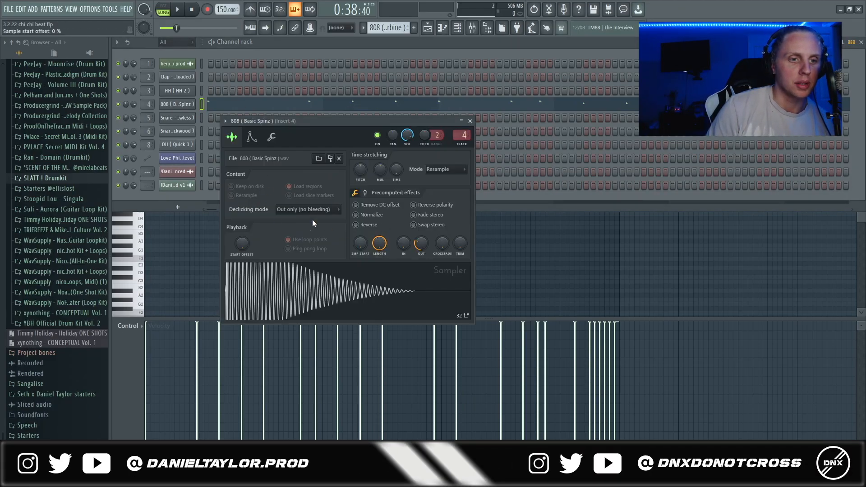
pyautogui.click(251, 138)
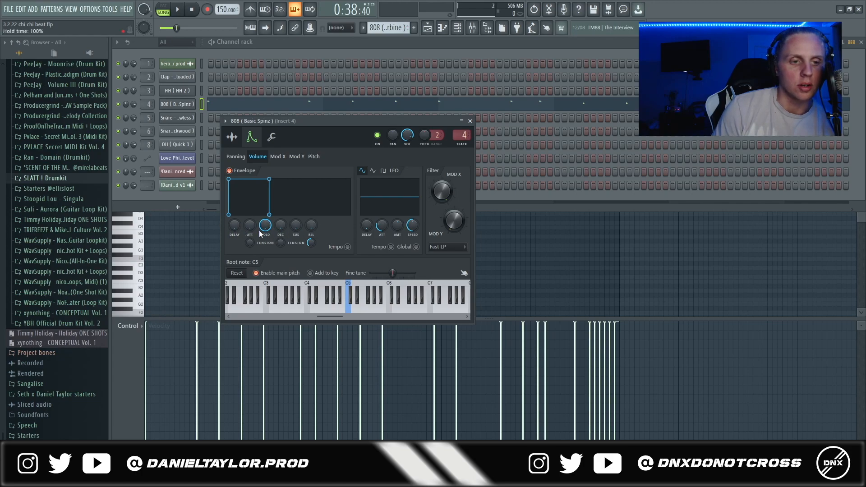
pyautogui.click(233, 137)
pyautogui.moveTo(420, 244); pyautogui.dragTo(420, 245)
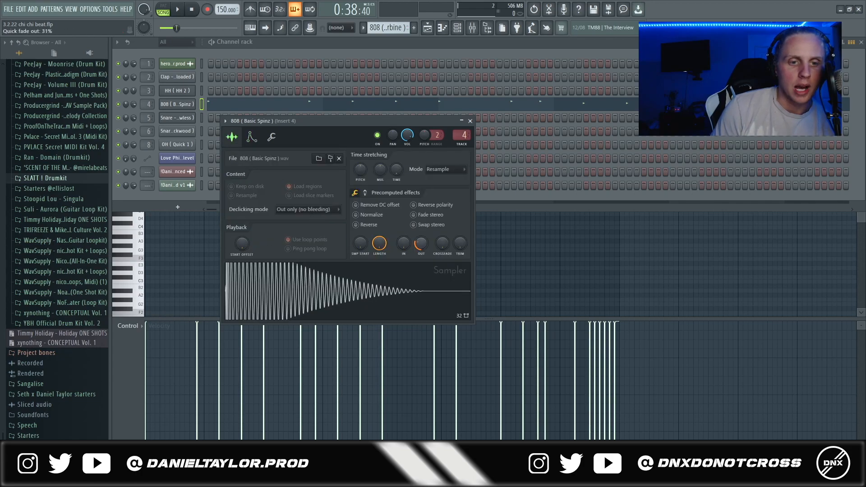
pyautogui.click(365, 193)
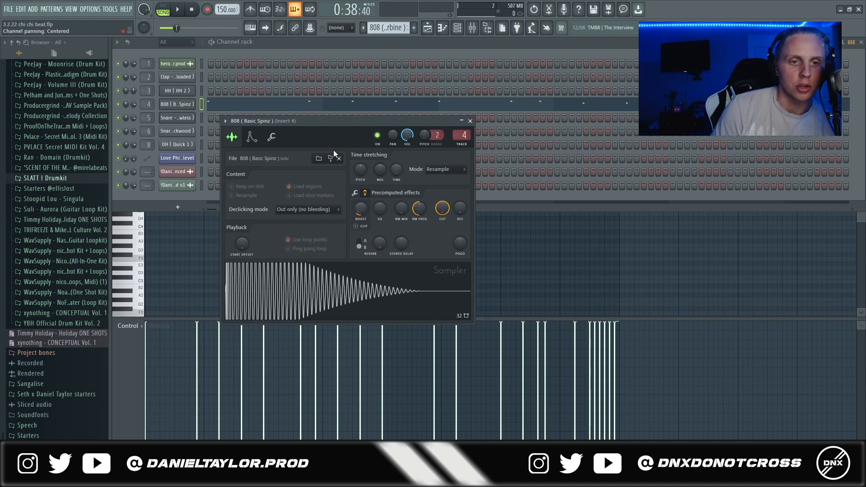
pyautogui.click(271, 137)
pyautogui.click(230, 145)
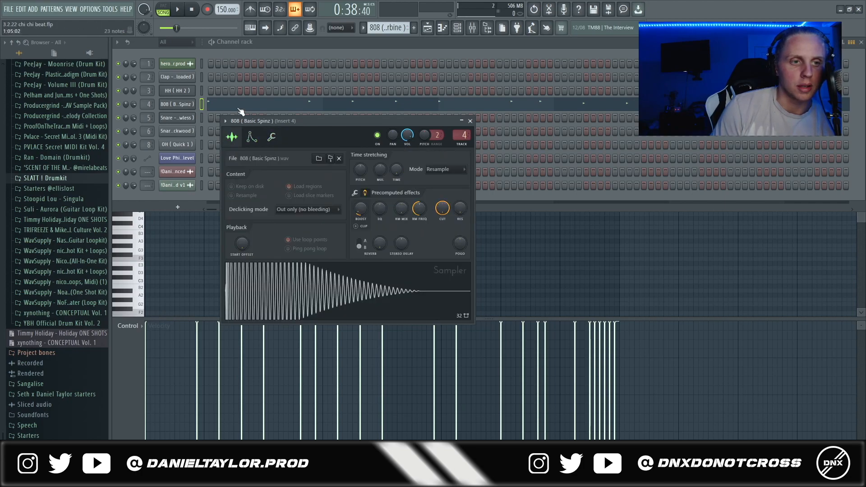
# Open the 808 ( Basic Spinz ) notes in the piano roll, highlight the notes of the first seven bars, and play the pattern
pyautogui.press('F7')
pyautogui.moveTo(676, 118); pyautogui.dragTo(98, 266)
pyautogui.moveTo(146, 113); pyautogui.dragTo(548, 252)
pyautogui.keyDown('ctrl'); pyautogui.click(539, 260); pyautogui.keyUp('ctrl')
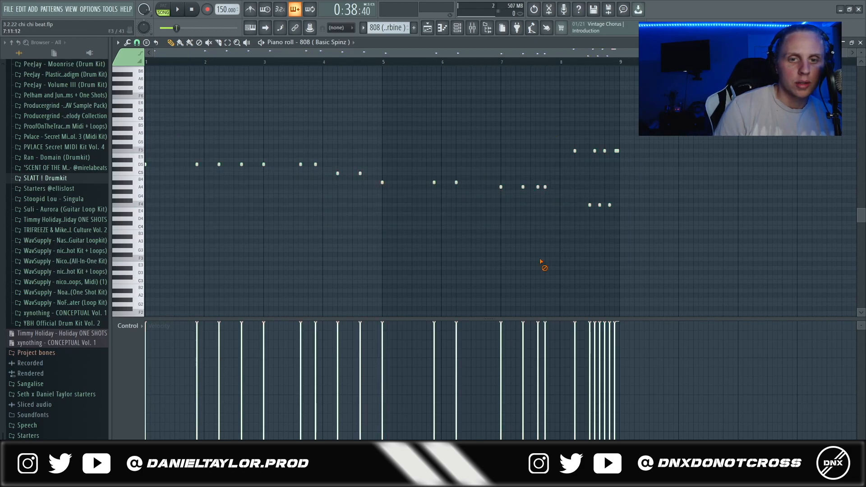
pyautogui.press('space')
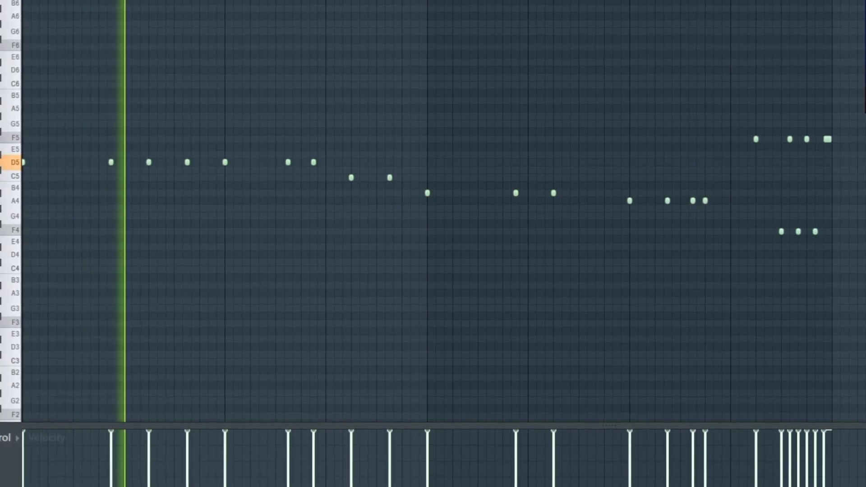
# Check the 808's level in the mixer, and highlight its bar 8 variation in the piano roll
pyautogui.press('F9')
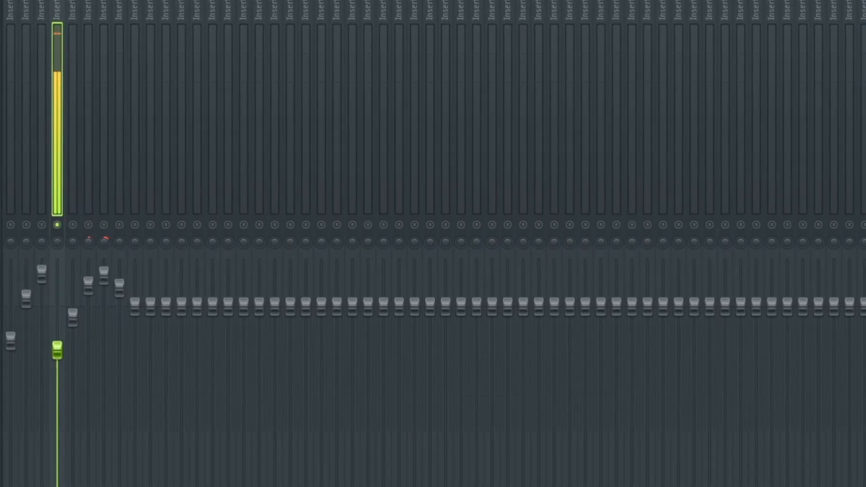
pyautogui.press('F6')
pyautogui.click(337, 57)
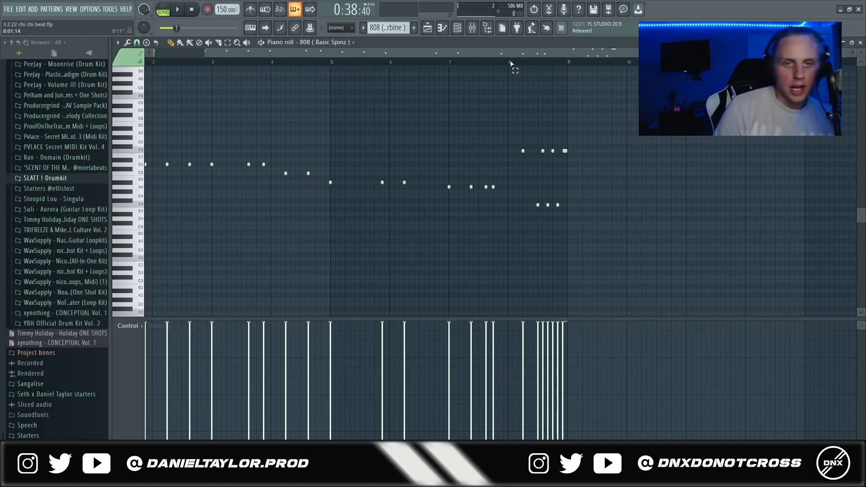
pyautogui.moveTo(510, 66); pyautogui.dragTo(568, 67)
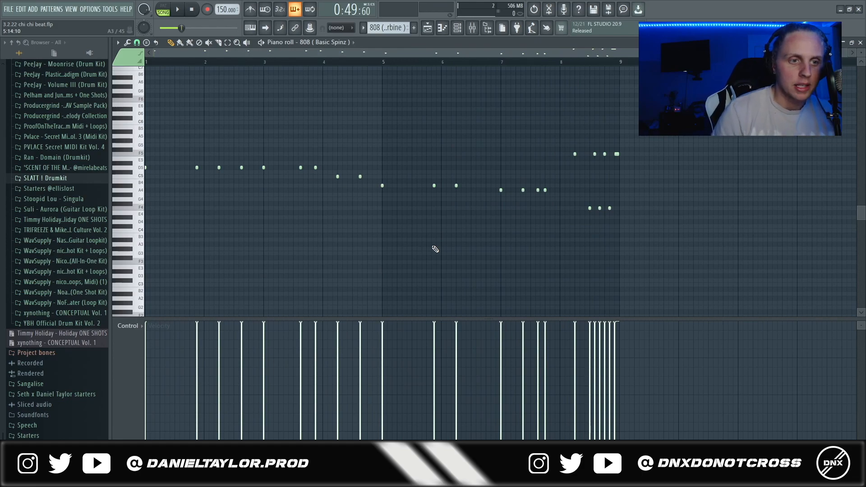
# Highlight the 808 notes of the first seven bars, and play the soloed 808 while watching its mixer level
pyautogui.moveTo(557, 116); pyautogui.dragTo(106, 251)
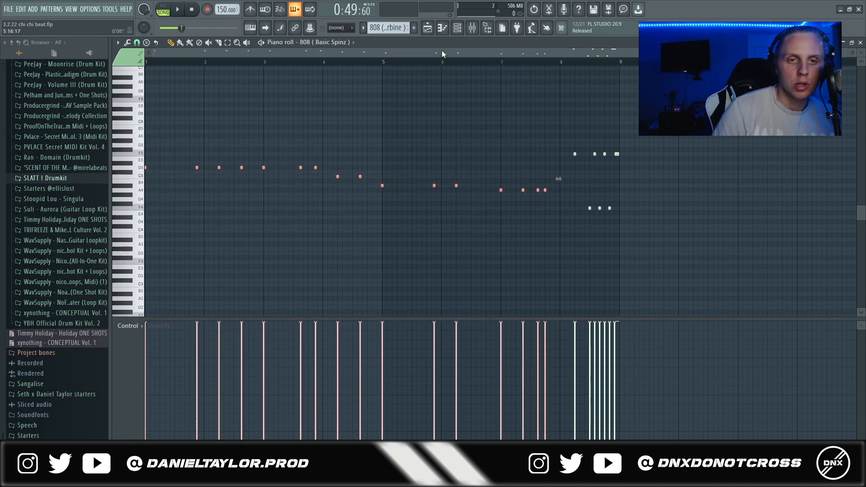
pyautogui.click(456, 28)
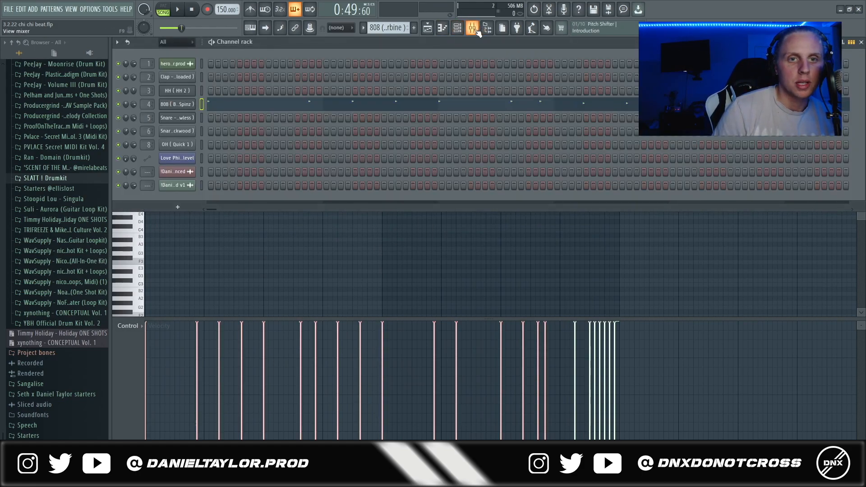
pyautogui.click(472, 28)
pyautogui.press('space')
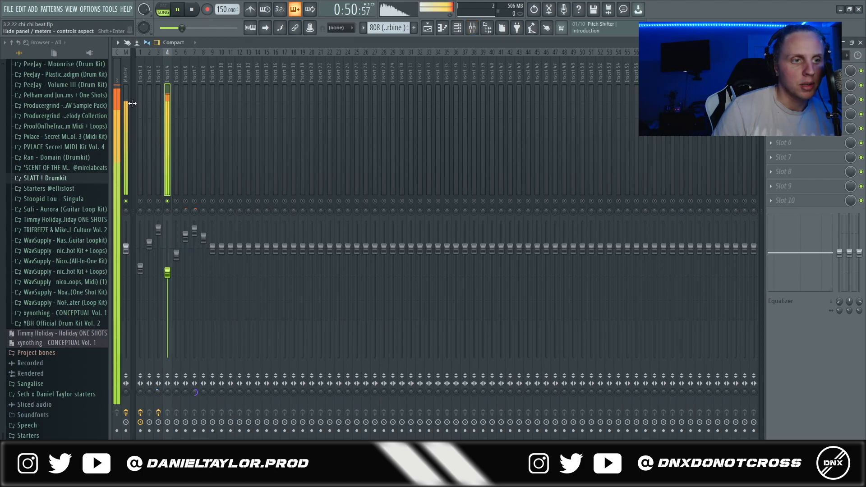
# Inspect the Snare ( Backwood ) sampler, open its notes in the piano roll, and play the pattern
pyautogui.click(432, 31)
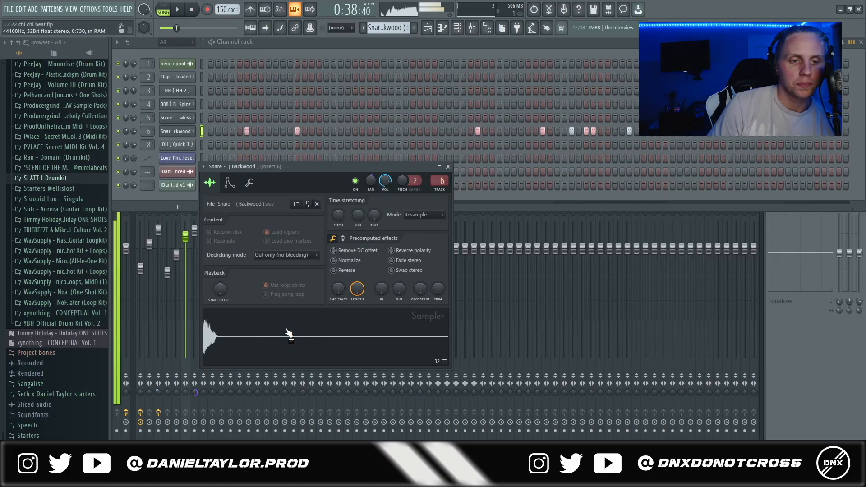
pyautogui.click(331, 44)
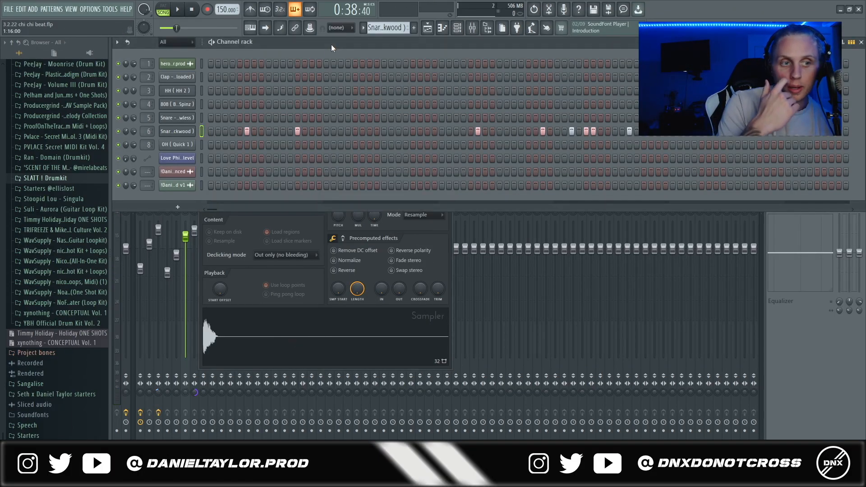
pyautogui.press('F7')
pyautogui.hotkey('ctrl', 'a')
pyautogui.press('space')
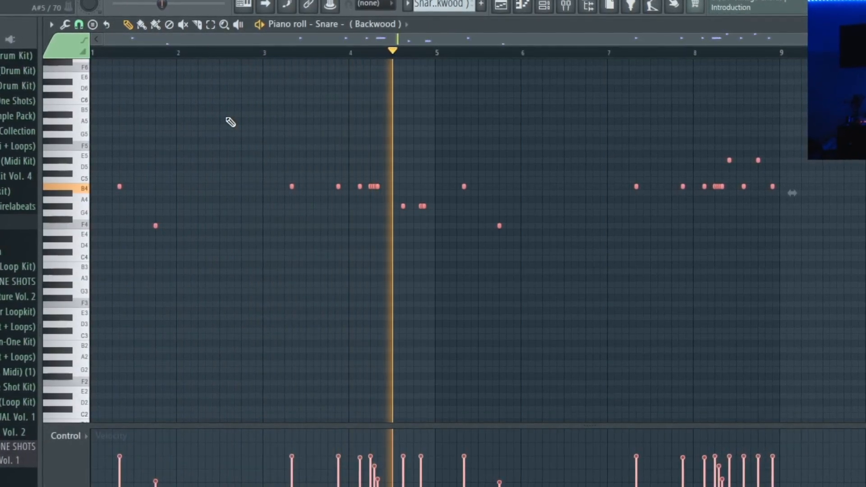
pyautogui.press('space')
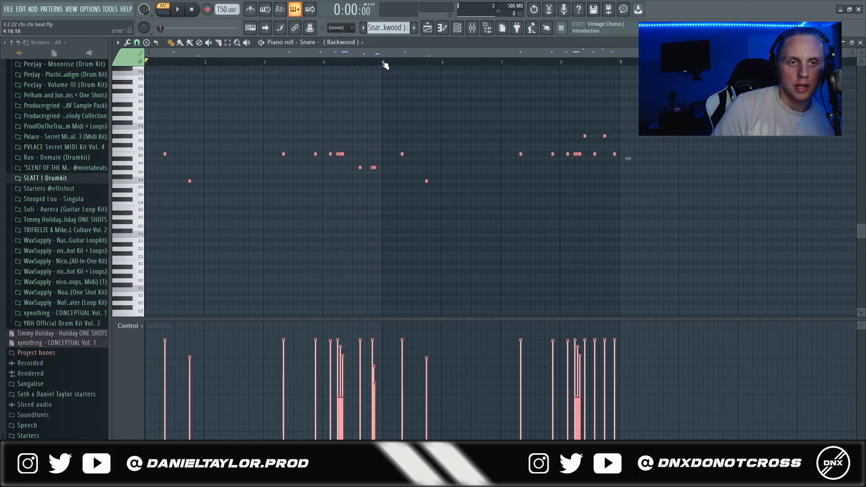
# Highlight the Backwood snare's bars 5 to 8 in the piano roll, and play from the second half of the pattern
pyautogui.moveTo(383, 63); pyautogui.dragTo(629, 94)
pyautogui.hotkey('ctrl', 'd')
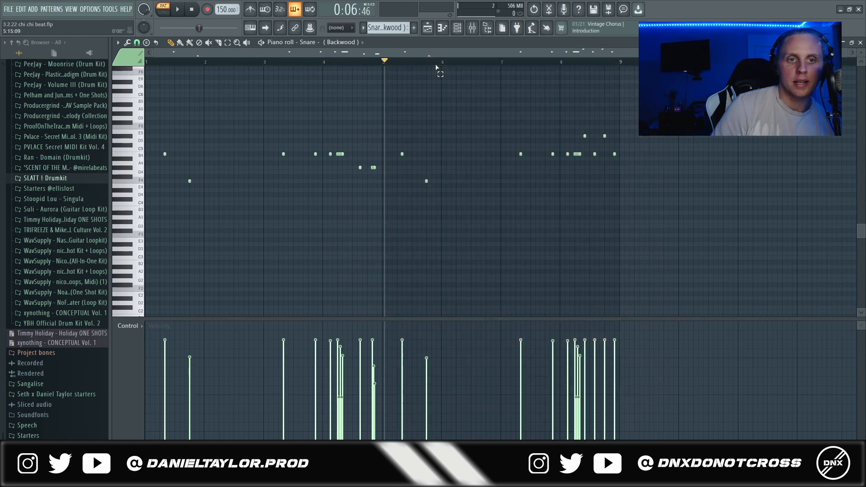
pyautogui.click(502, 63)
pyautogui.press('space')
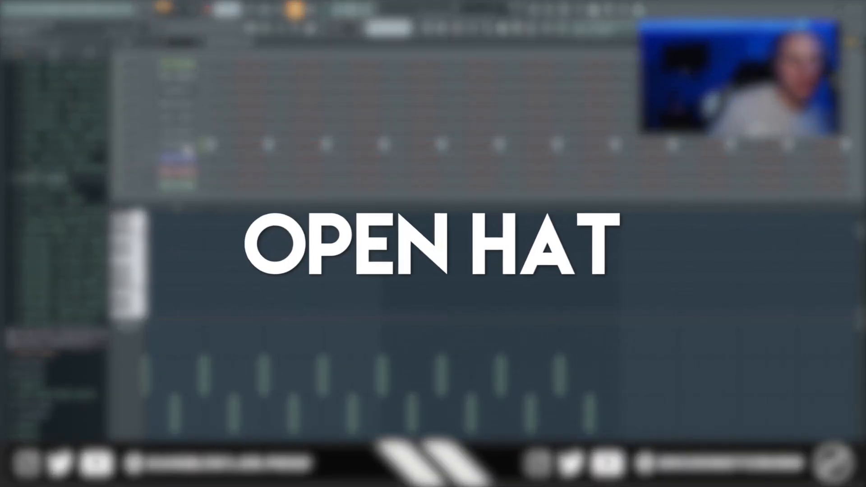
# Inspect the OH ( Quick 1 ) sampler, and open the open hat's notes in the piano roll
pyautogui.click(186, 146)
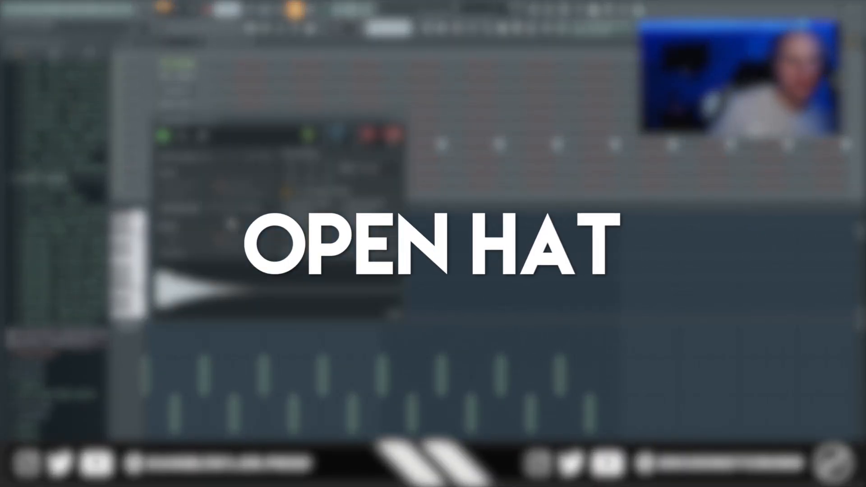
pyautogui.click(263, 79)
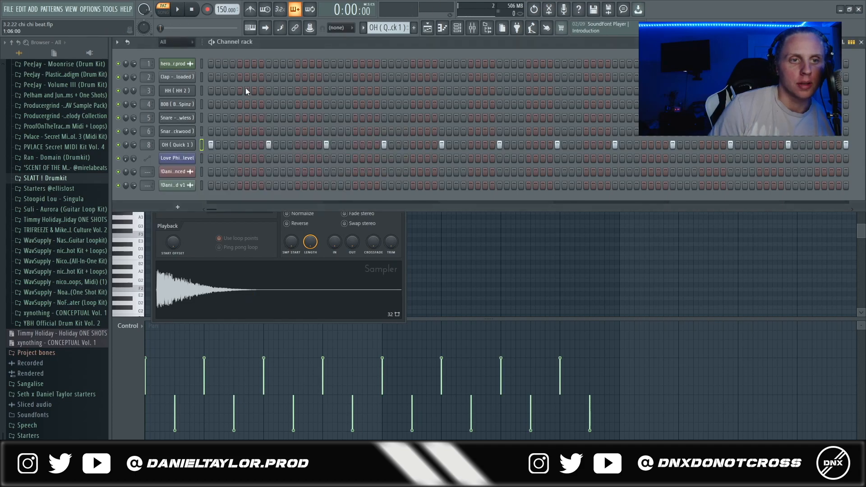
pyautogui.press('F7')
pyautogui.press('F7')
# Examine the open hat's alternating note panning in the piano roll's pan lane, and play the pattern
pyautogui.moveTo(693, 111); pyautogui.dragTo(145, 215)
pyautogui.scroll(3, 216, 265)
pyautogui.moveTo(227, 52); pyautogui.dragTo(193, 53)
pyautogui.rightClick(140, 385)
pyautogui.click(158, 396)
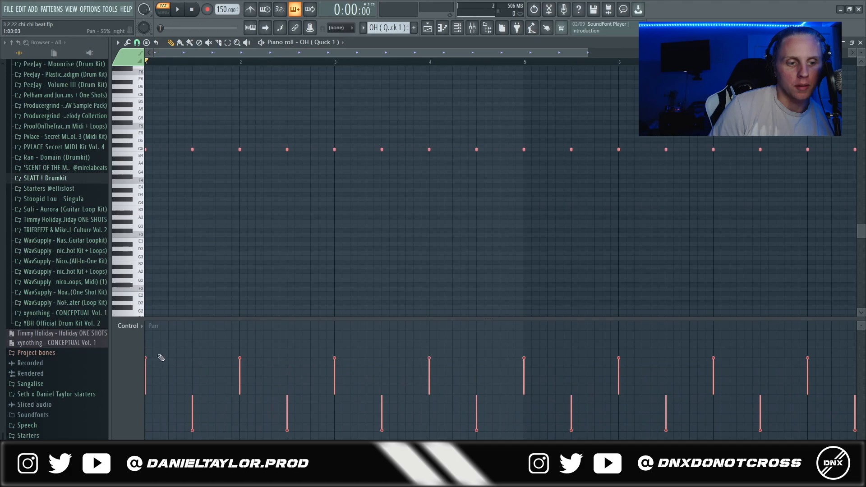
pyautogui.scroll(-2, 220, 205)
pyautogui.rightClick(384, 245)
pyautogui.press('space')
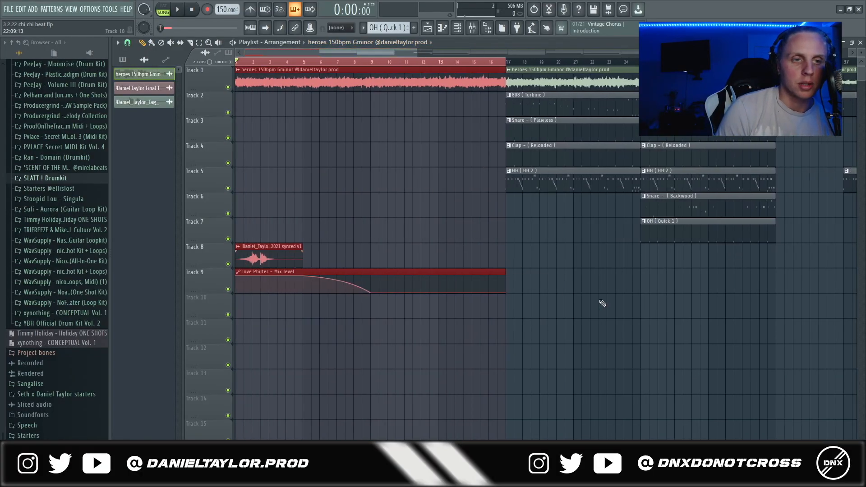
# Review the intro's Love Philter mix level automation in the playlist and the Fruity Love Philter on Insert 1 it controls
pyautogui.scroll(-2, 303, 183)
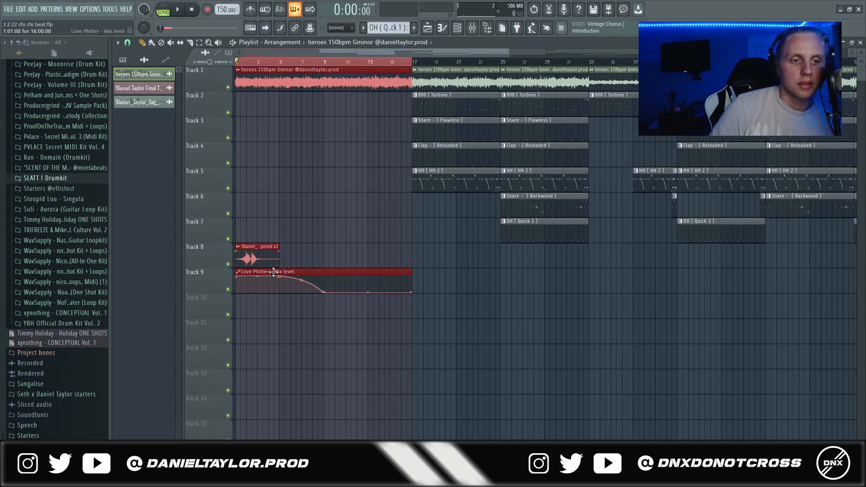
pyautogui.click(471, 28)
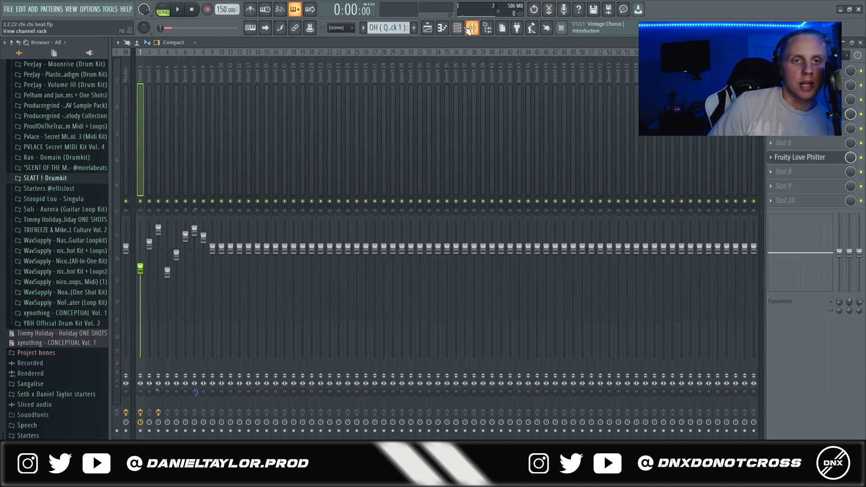
pyautogui.click(796, 158)
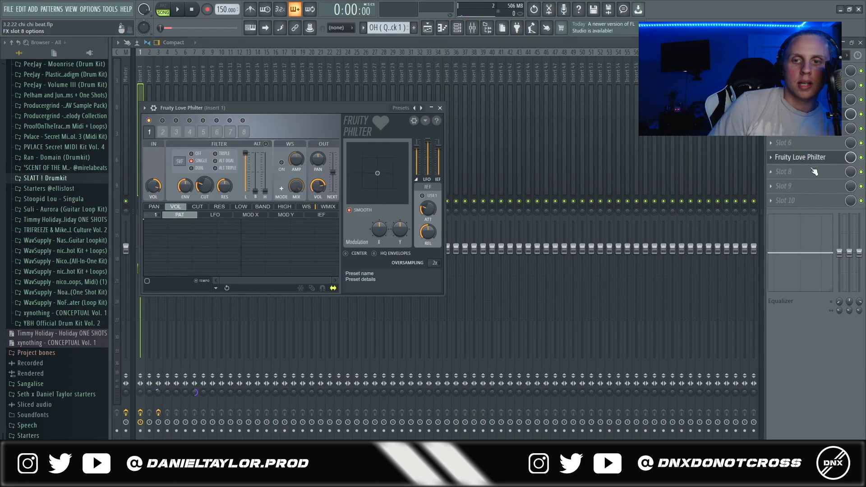
pyautogui.click(839, 160)
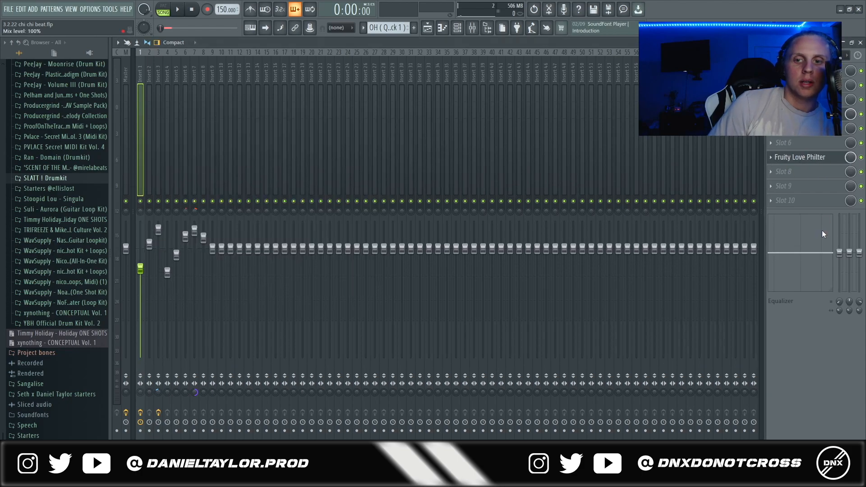
pyautogui.click(435, 28)
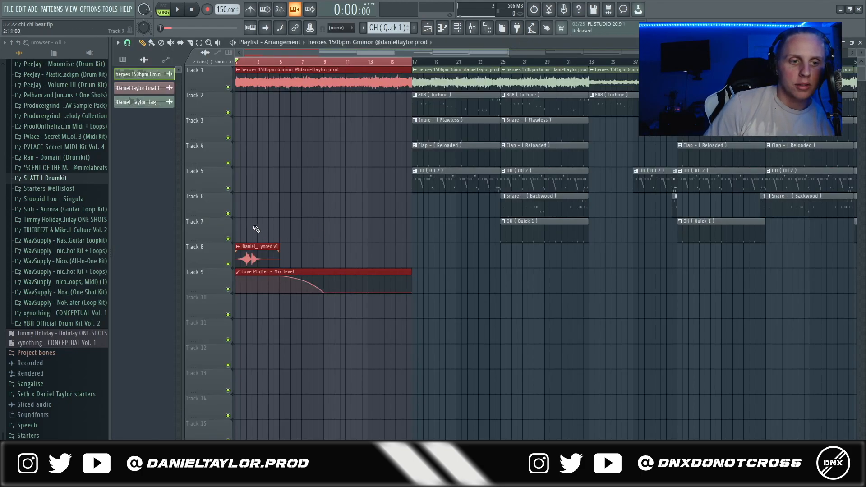
# Mute the producer tag on Track 8 and play the intro to hear the filter automation on the melody
pyautogui.click(228, 264)
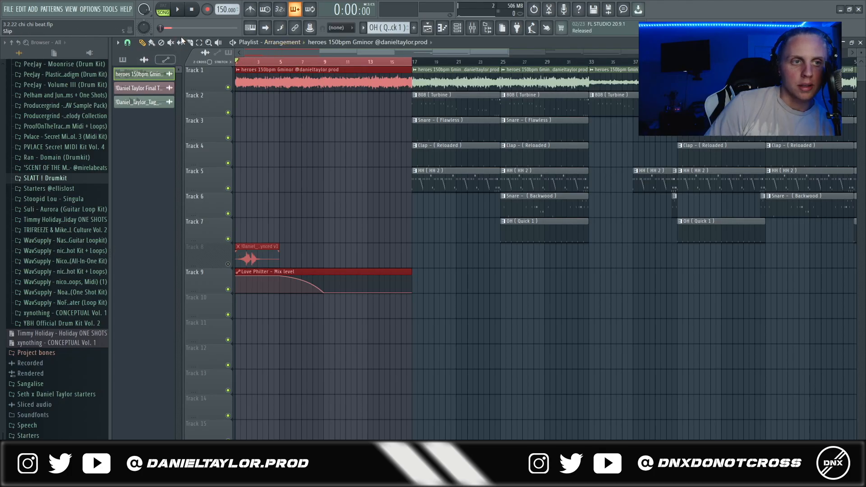
pyautogui.press('space')
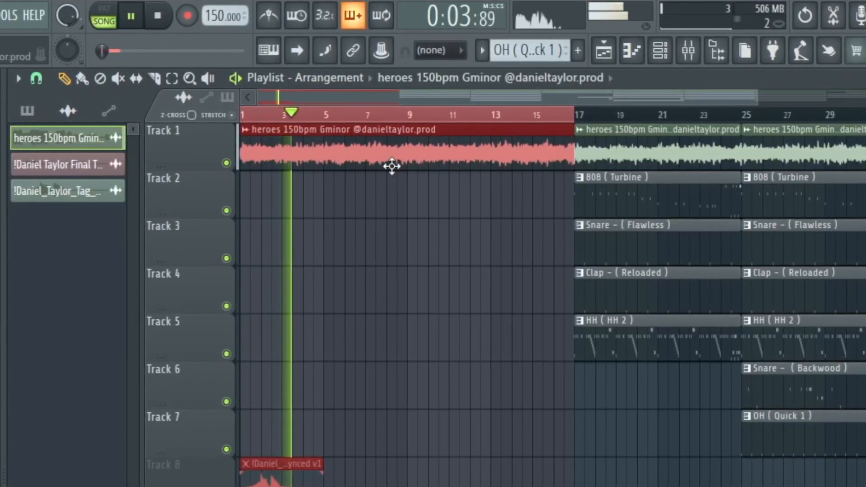
pyautogui.click(326, 118)
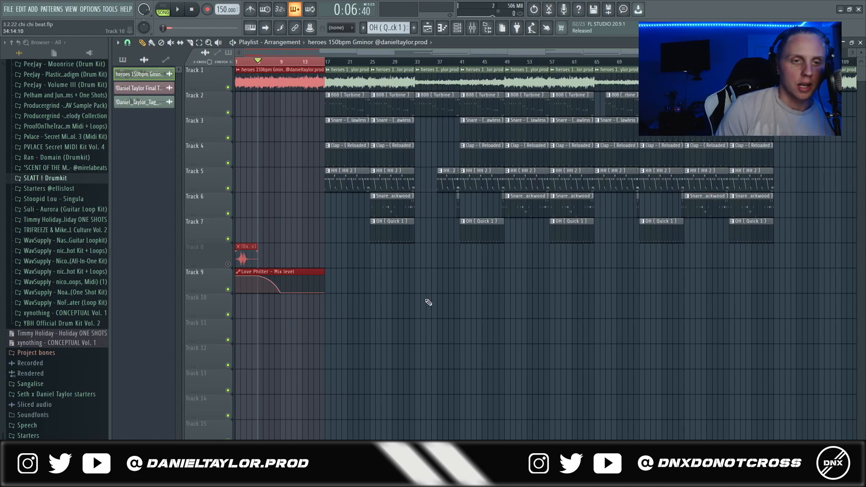
# Highlight the arrangement's successive sections in the playlist, from bar 17 to the end of the last drum section, and clear the selection
pyautogui.keyDown('ctrl'); pyautogui.click(309, 64); pyautogui.keyUp('ctrl')
pyautogui.scroll(-1, 291, 131)
pyautogui.moveTo(313, 65); pyautogui.dragTo(391, 73)
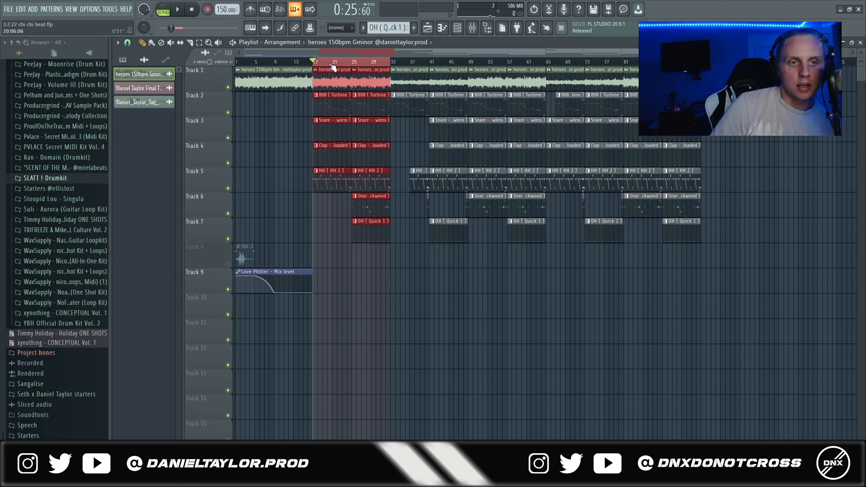
pyautogui.moveTo(315, 64); pyautogui.dragTo(465, 67)
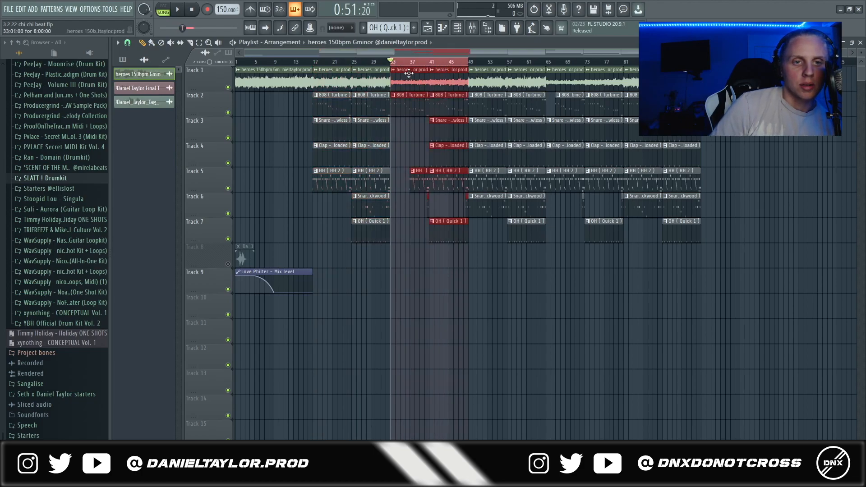
pyautogui.moveTo(395, 70); pyautogui.dragTo(626, 66)
pyautogui.moveTo(626, 67); pyautogui.dragTo(701, 67)
pyautogui.hotkey('ctrl', 'd')
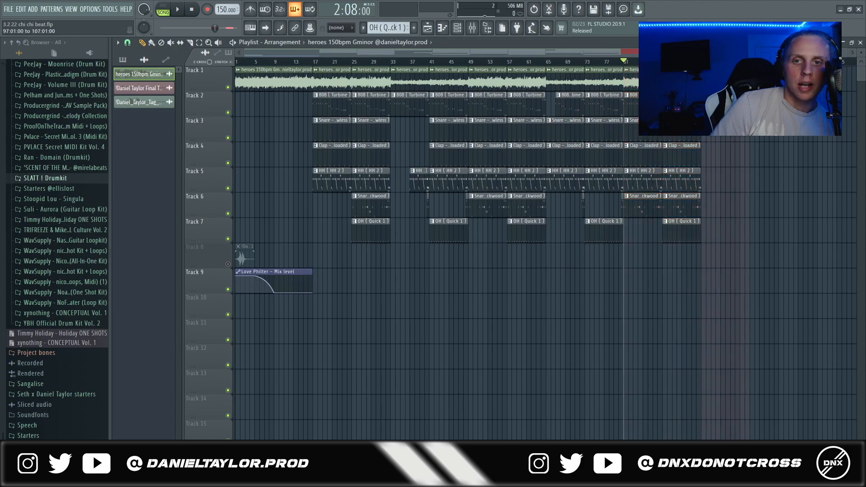
# Unmute the producer tag on Track 8, inspect the master's Fruity soft clipper in the mixer, and return to the playlist
pyautogui.rightClick(229, 264)
pyautogui.rightClick(229, 264)
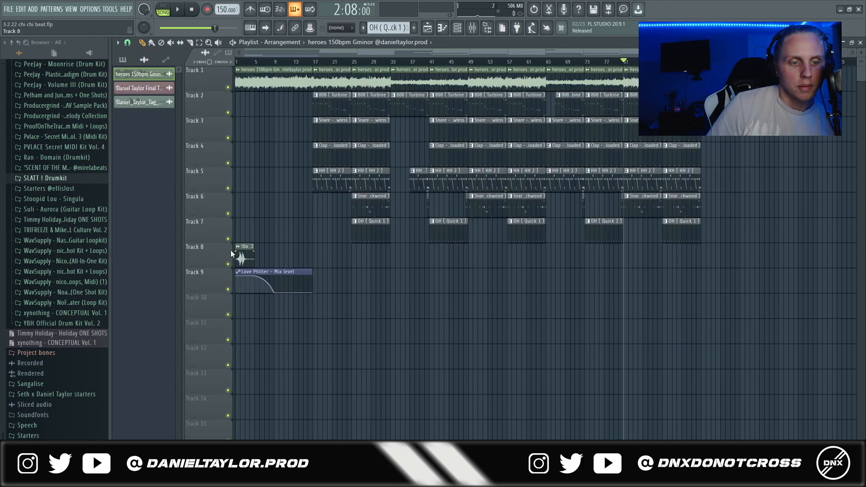
pyautogui.press('F9')
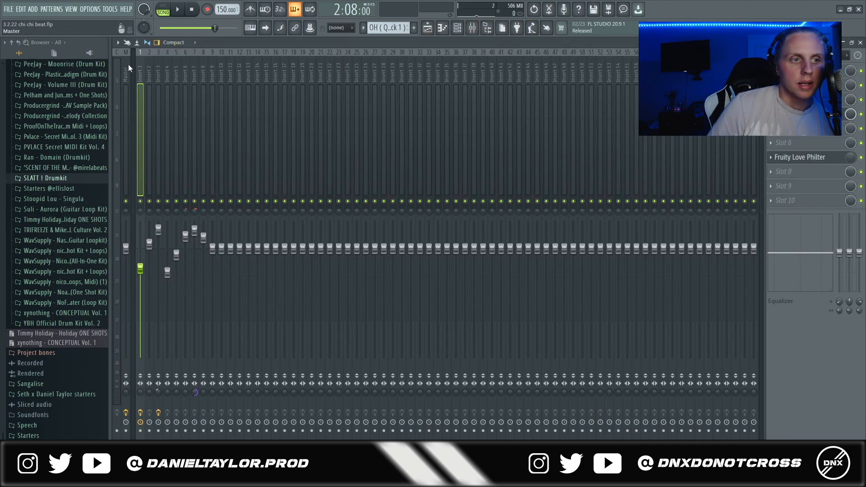
pyautogui.click(127, 67)
pyautogui.click(801, 85)
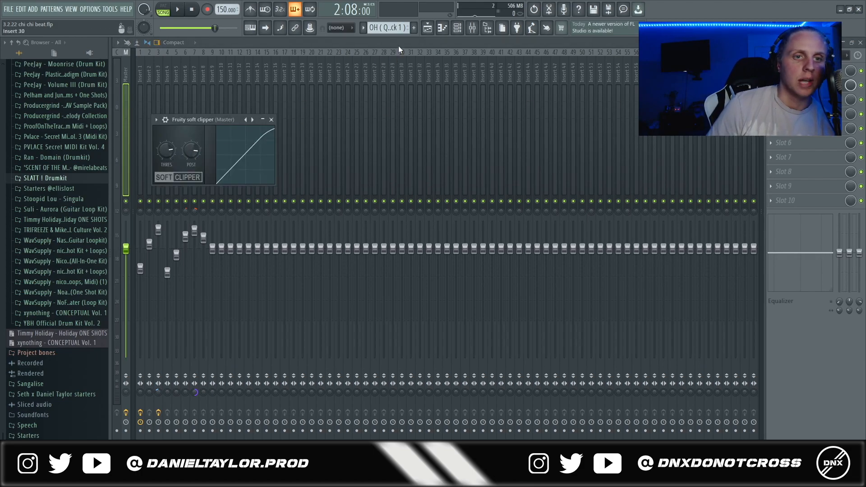
pyautogui.click(427, 27)
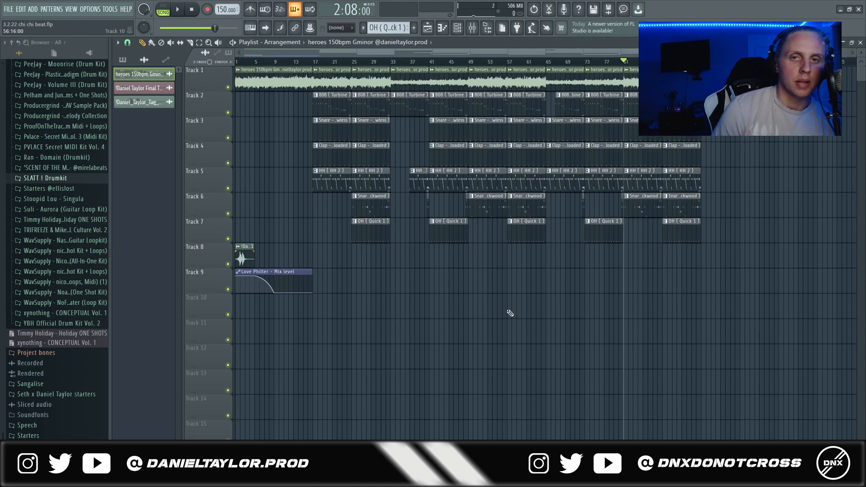